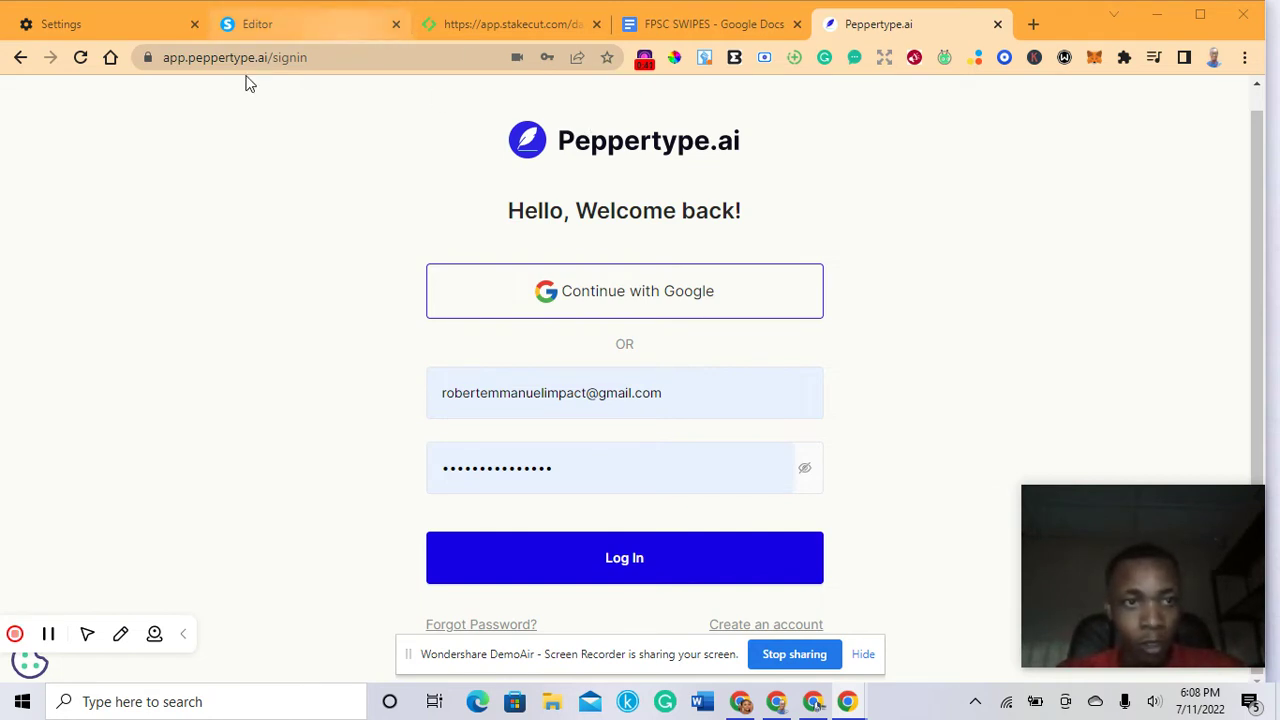
Log in to Peppertype.ai from its sign-in page with the prefilled credentials
click(284, 58)
click(310, 57)
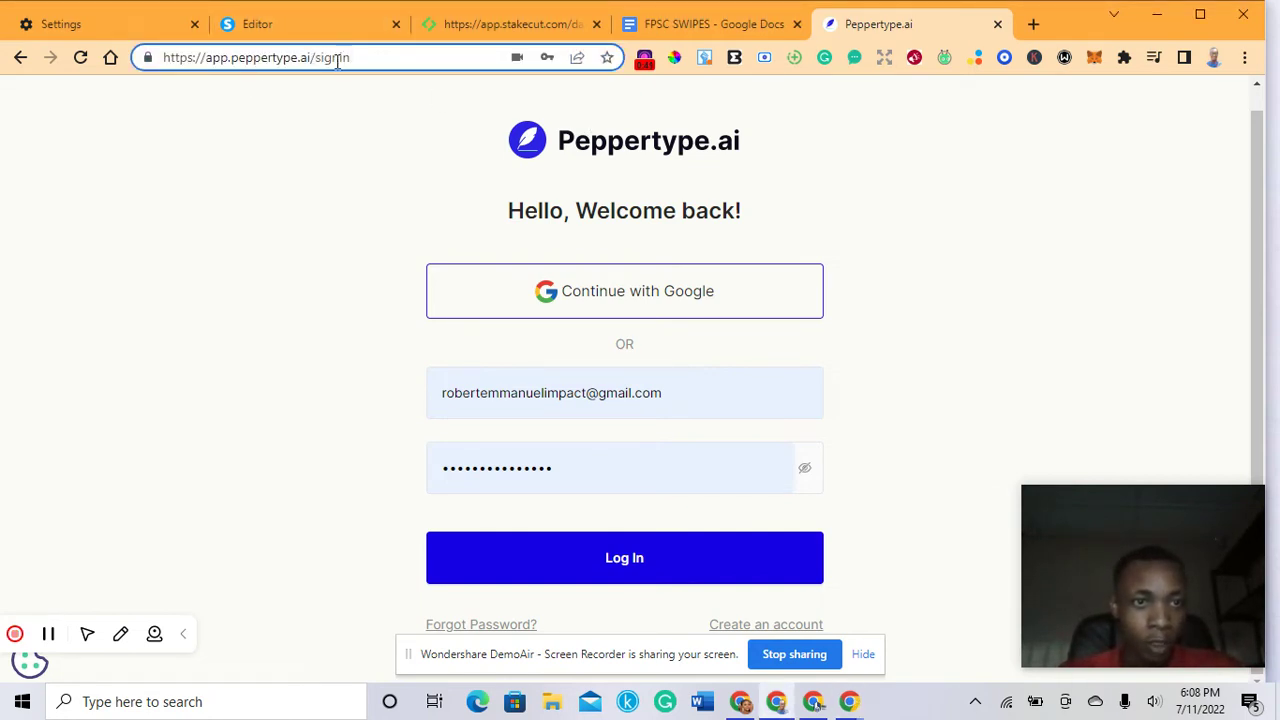
drag(350, 58, 163, 58)
click(490, 172)
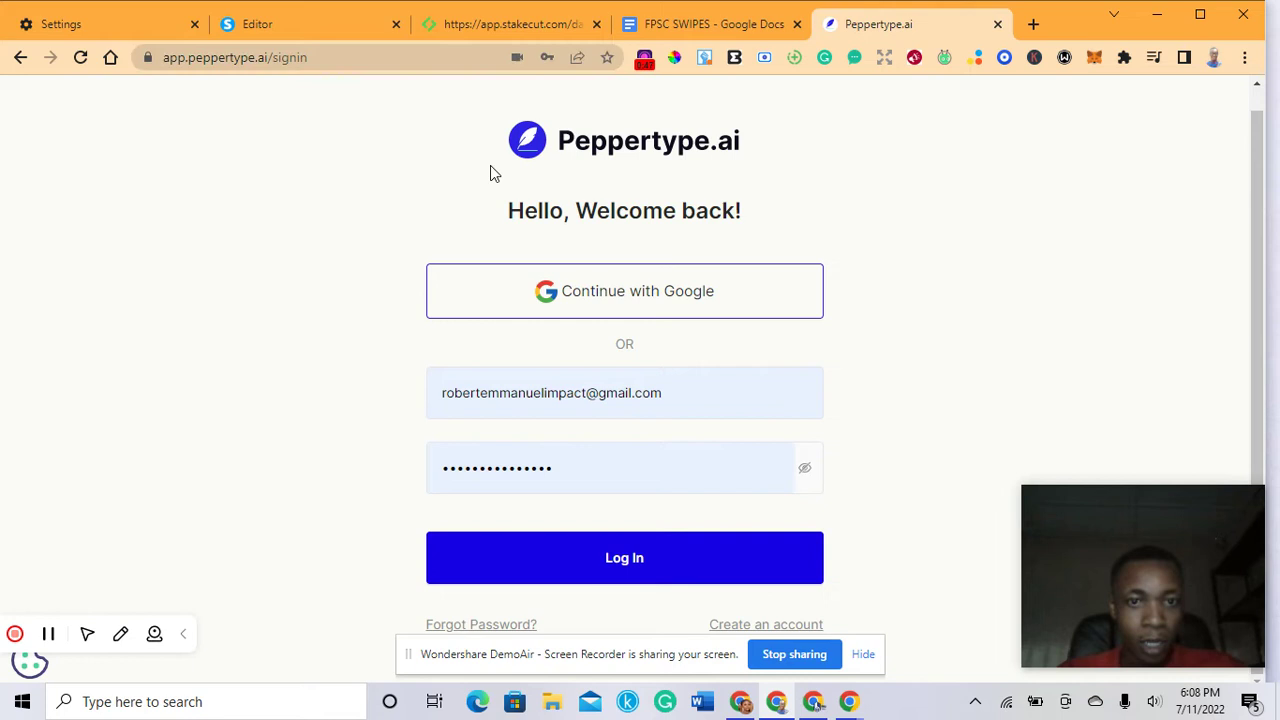
click(687, 555)
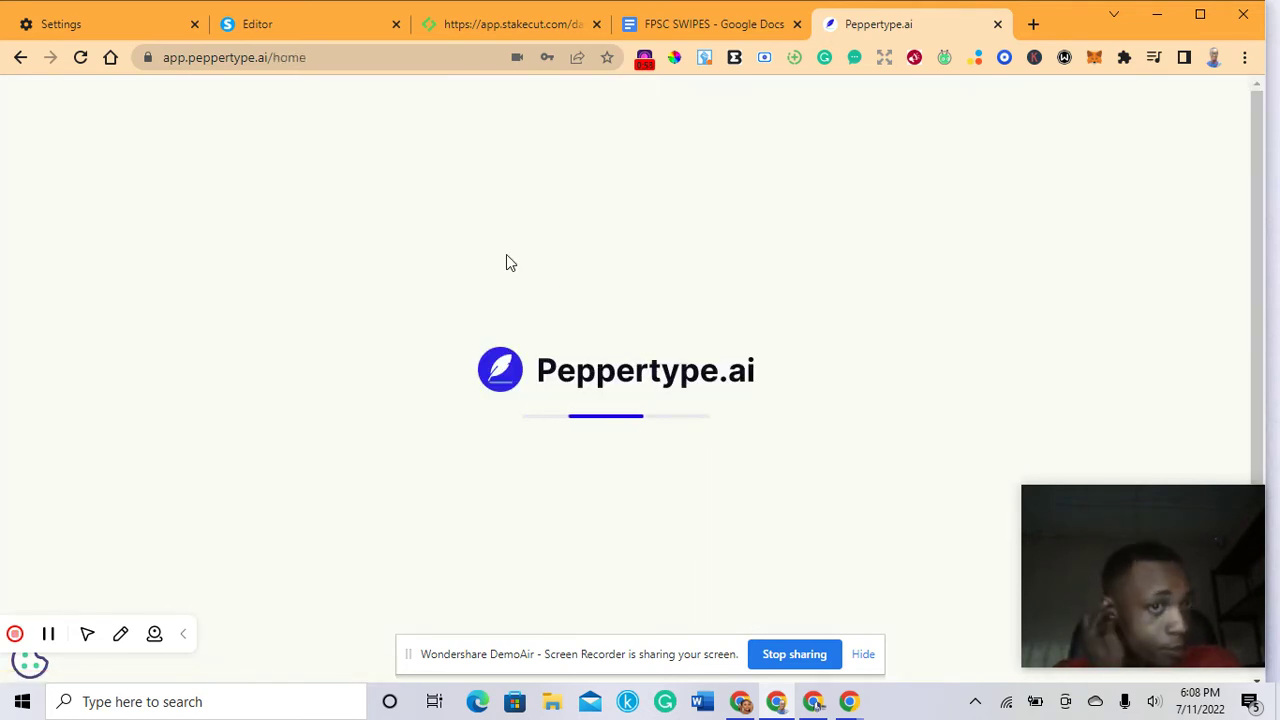
Open the product page of the FULL PACK SMARTPHONE VIDEO EDITING COURSE from Stakecut and read its opening sales copy
click(507, 28)
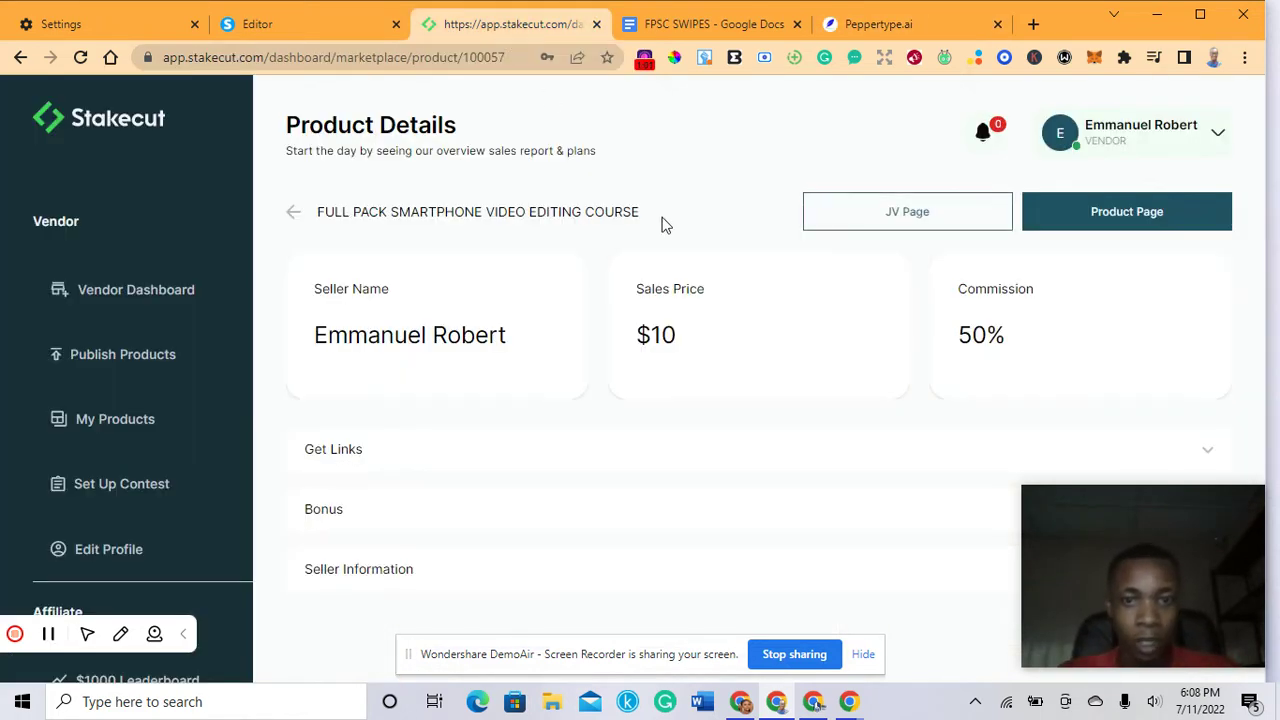
click(1057, 210)
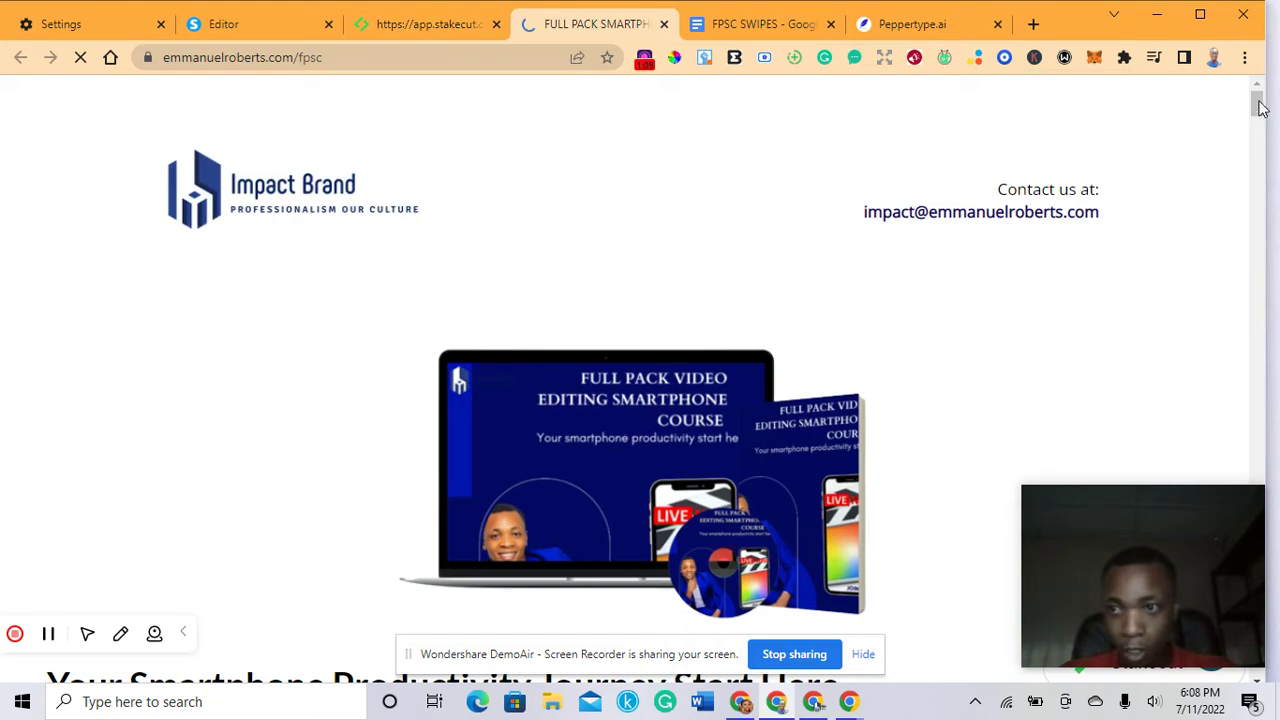
drag(1259, 103, 1258, 118)
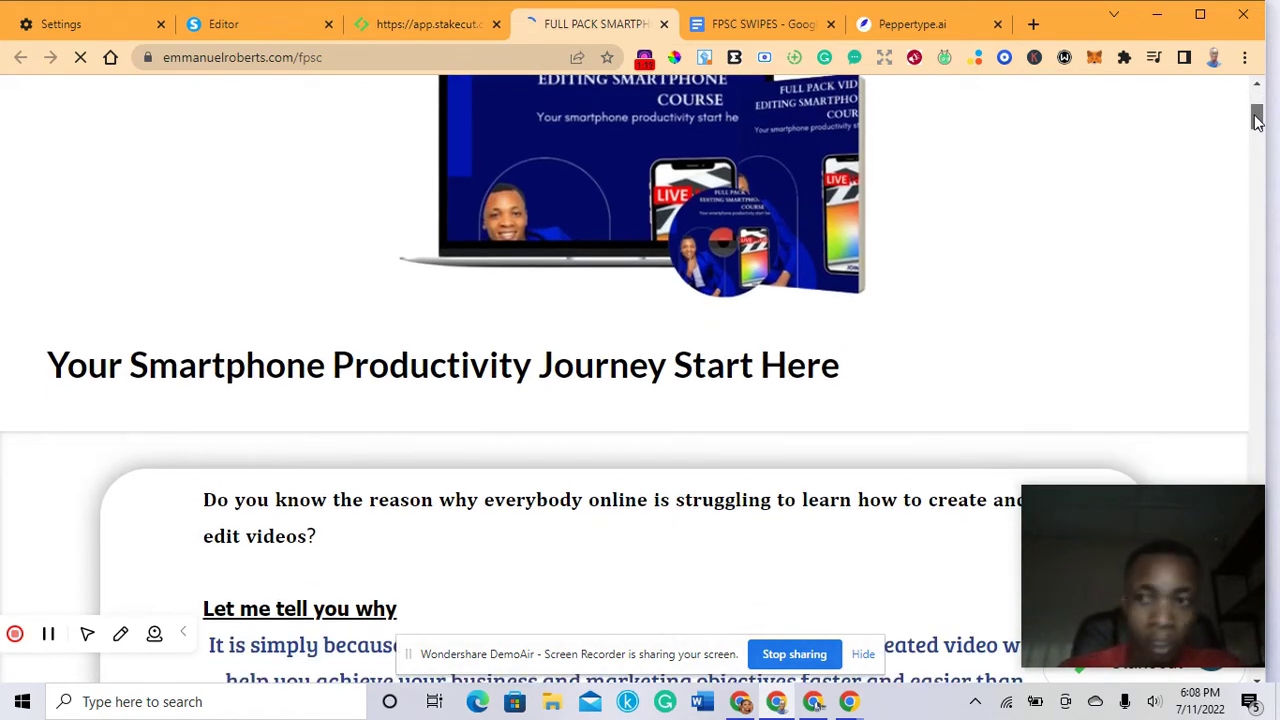
mouse_move(1257, 117)
mouse_down()
mouse_move(1256, 102)
mouse_move(1259, 140)
mouse_up()
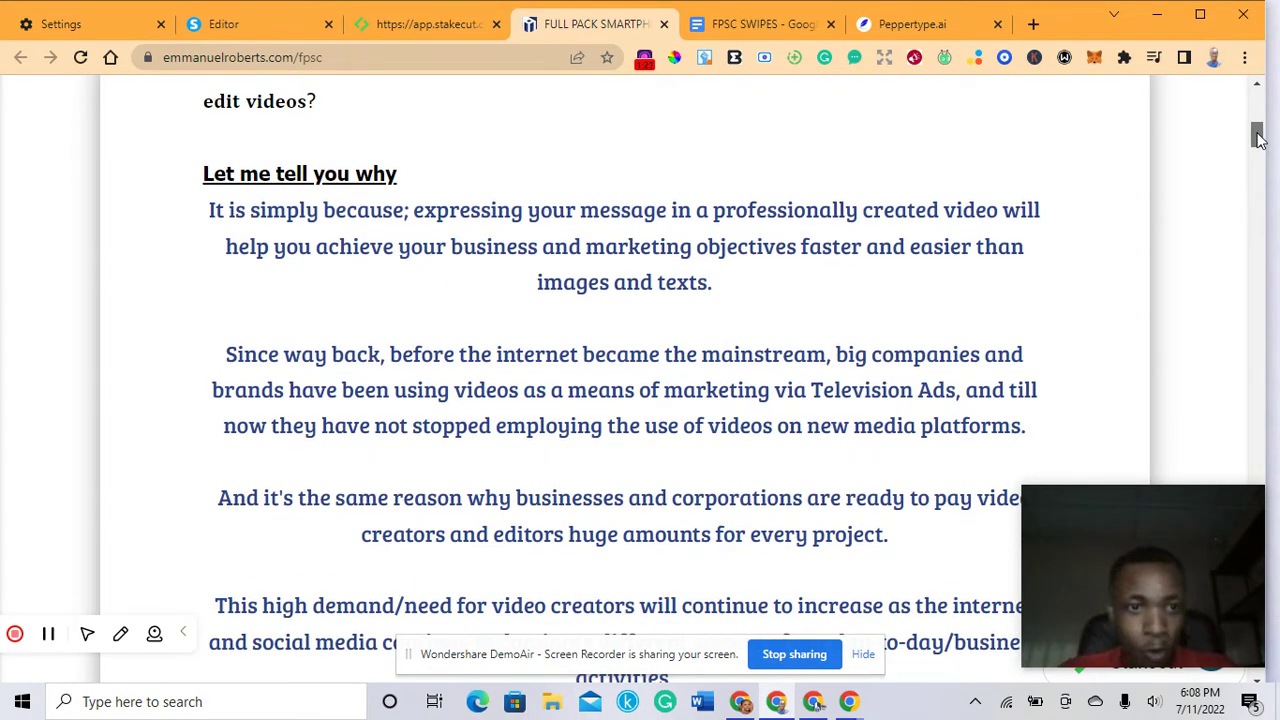
mouse_move(1259, 140)
mouse_down()
mouse_move(1256, 418)
mouse_move(1255, 222)
mouse_move(1237, 94)
mouse_move(1237, 140)
mouse_up()
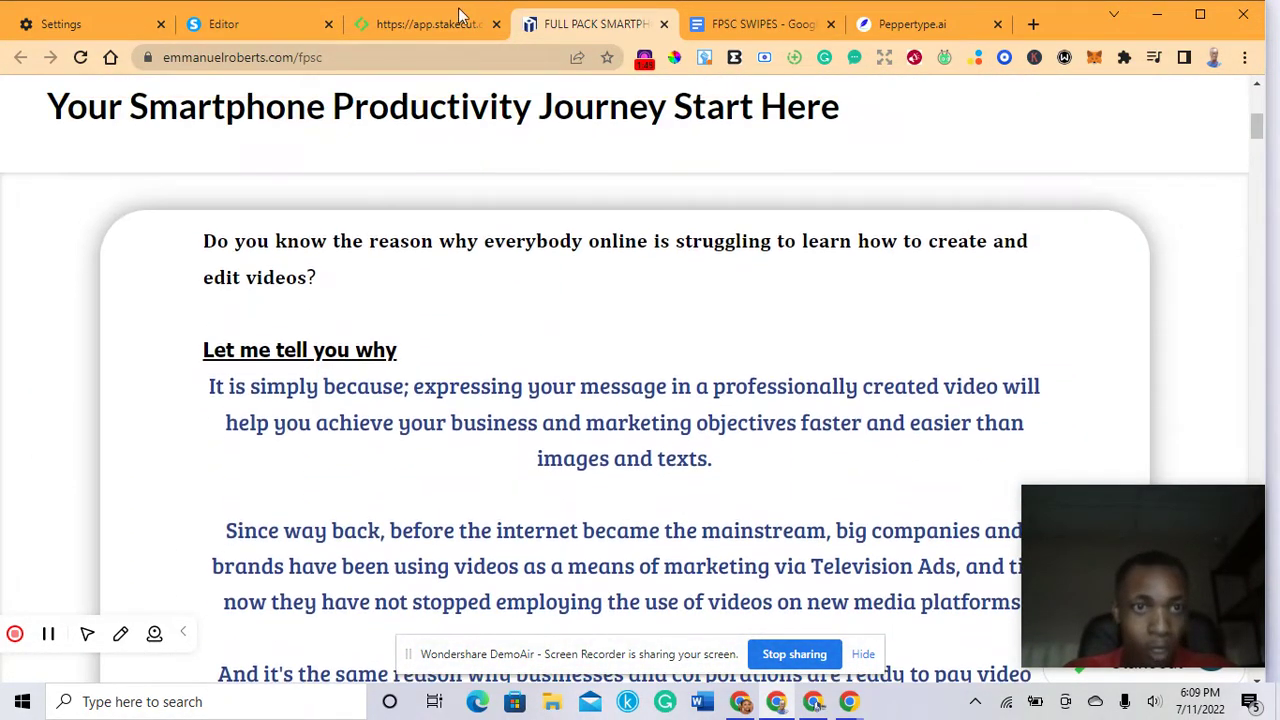
Look over the course's promotion page in the Systeme.io editor and the FPSC SWIPES email document in Google Docs
click(221, 16)
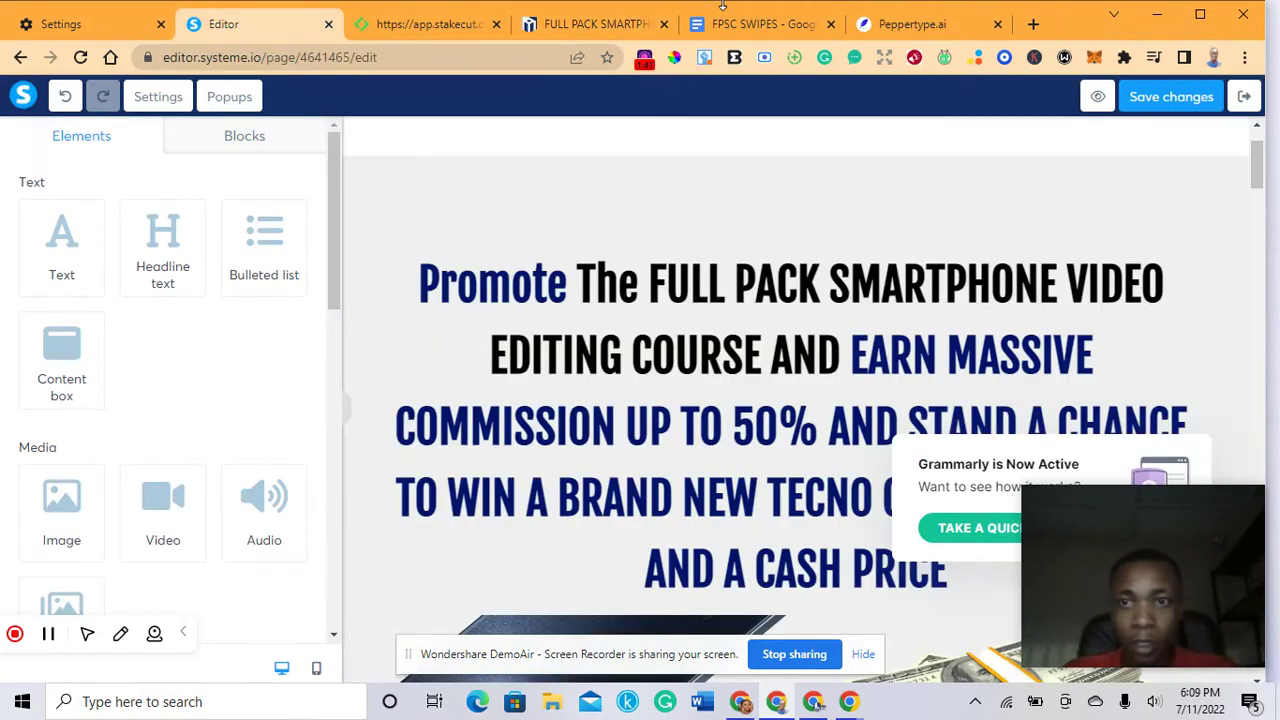
click(908, 32)
click(752, 24)
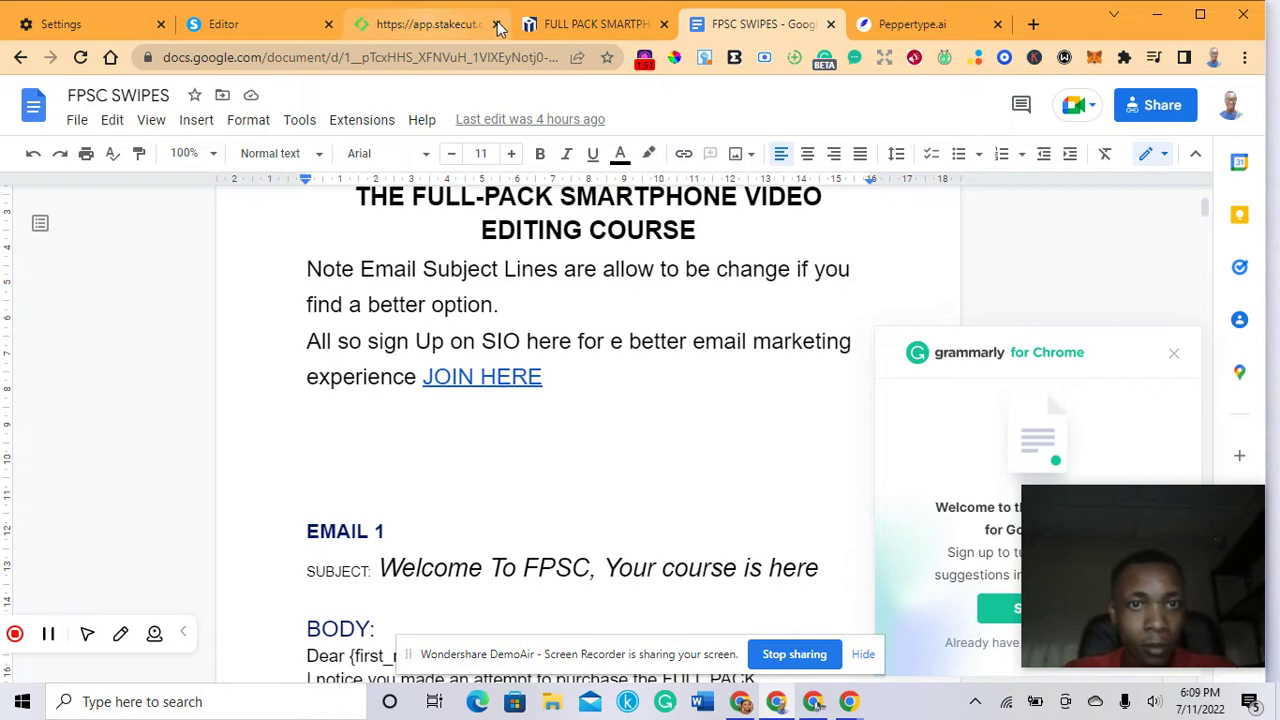
click(554, 24)
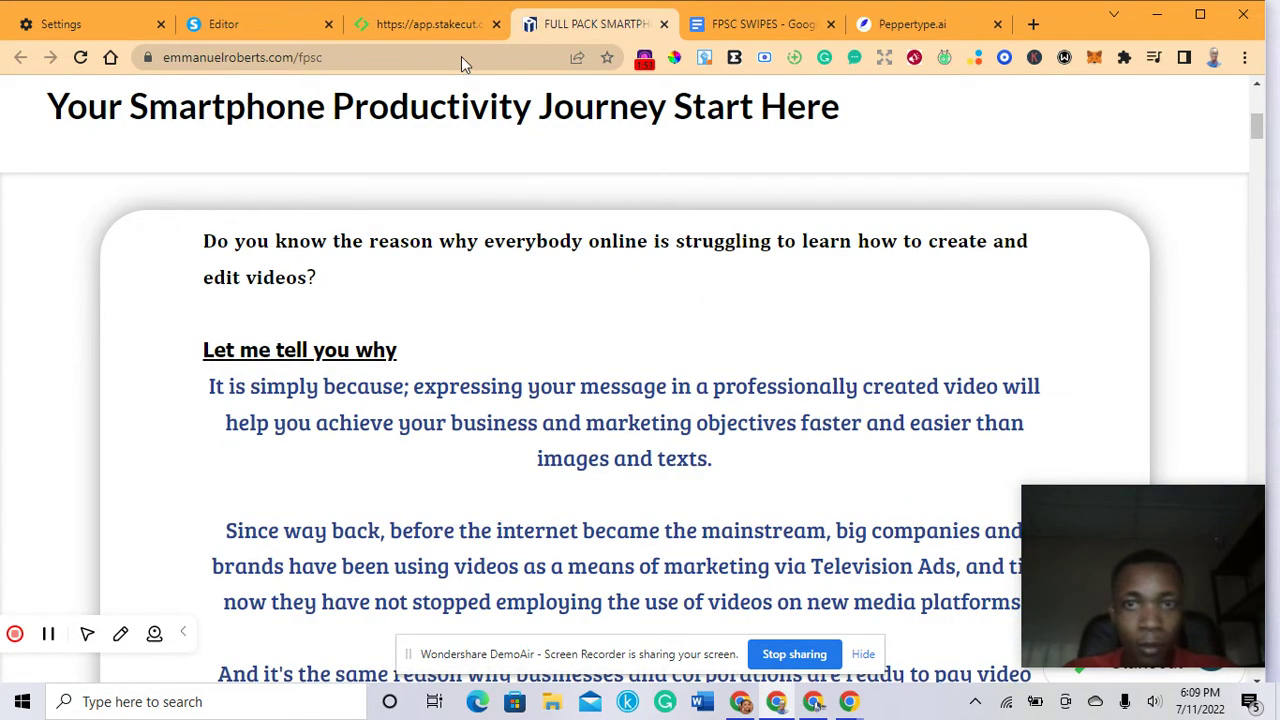
click(723, 20)
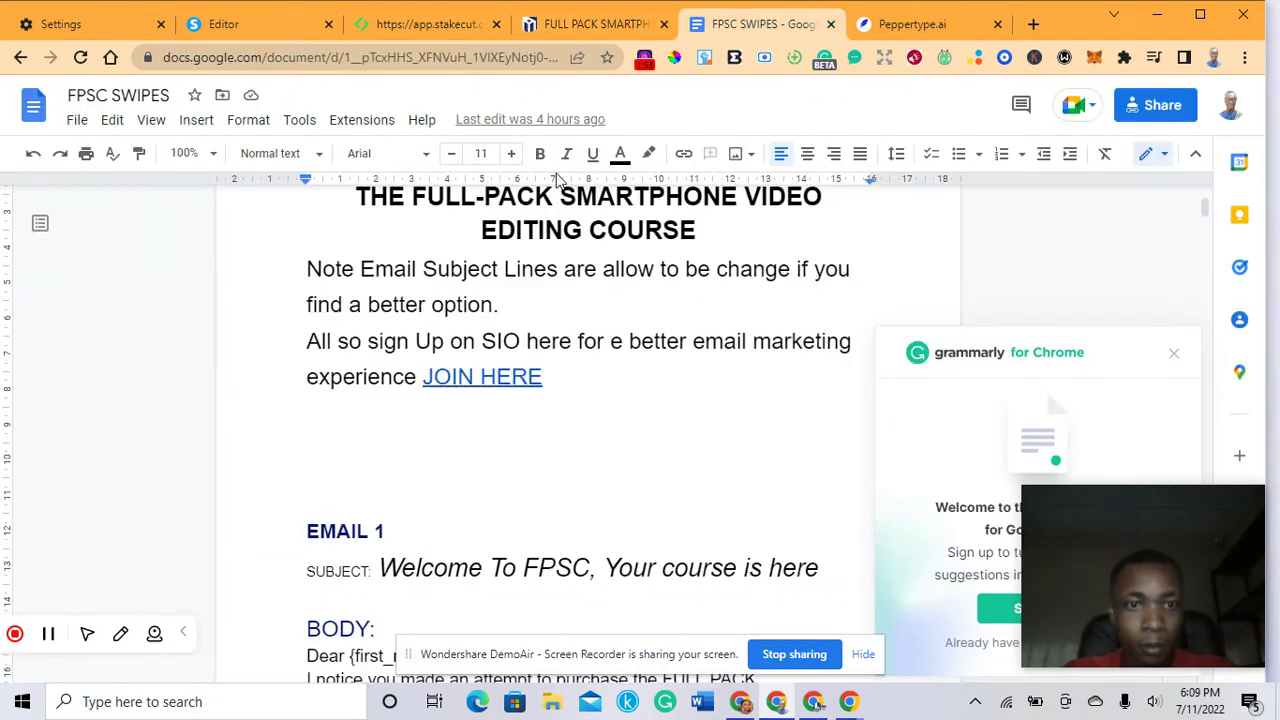
Copy the "Learn how to produce professional, engaging videos directly from your smartphone" text from the promotion page in the Systeme.io editor
click(263, 24)
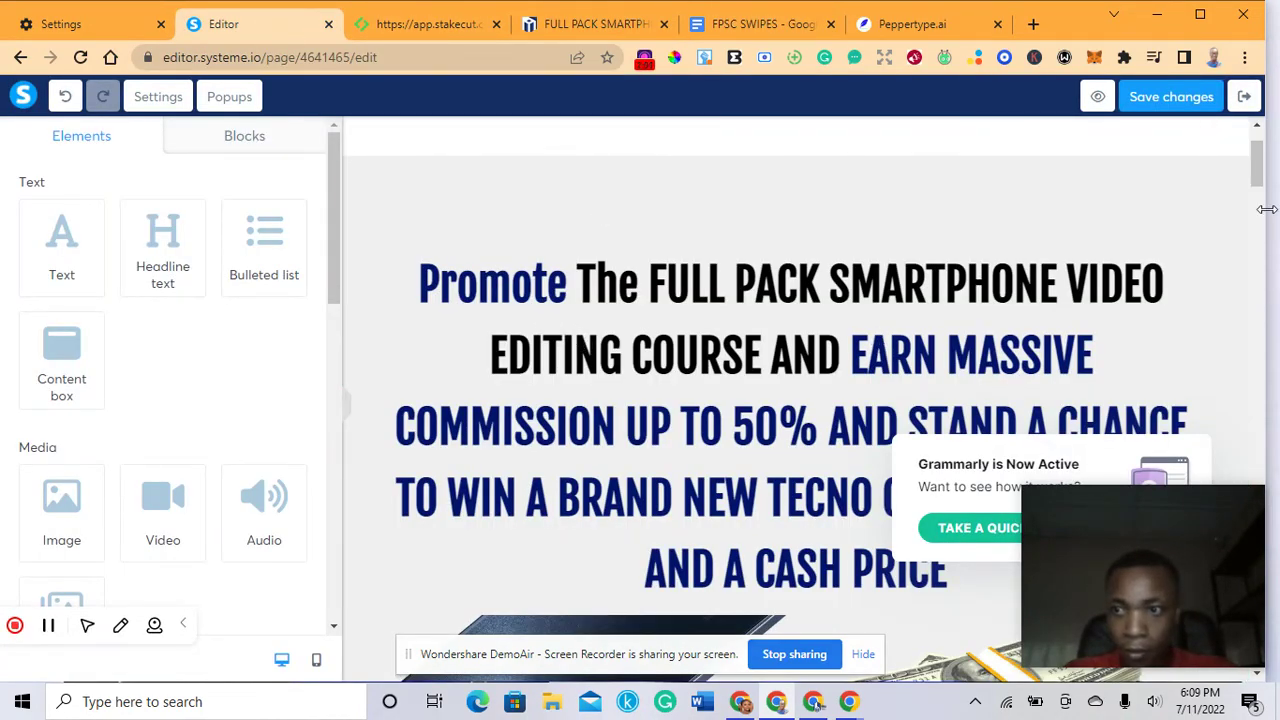
drag(1258, 190, 1258, 243)
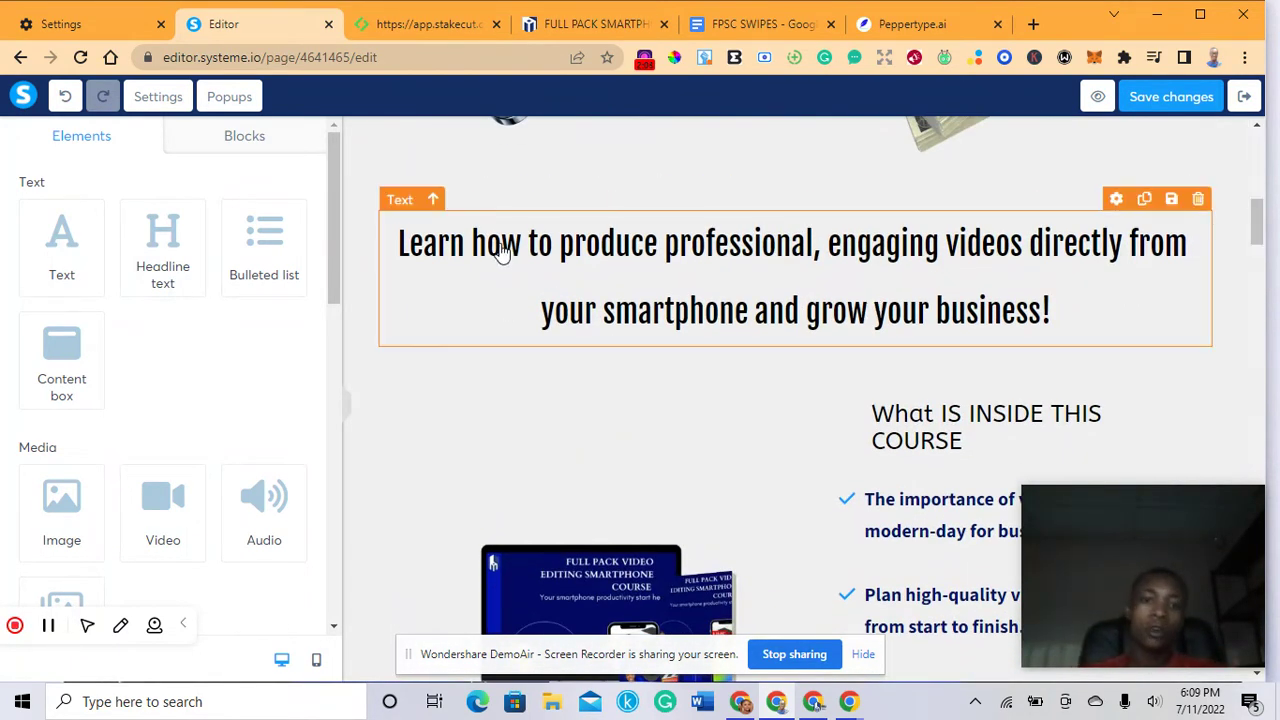
click(503, 243)
drag(405, 243, 1084, 320)
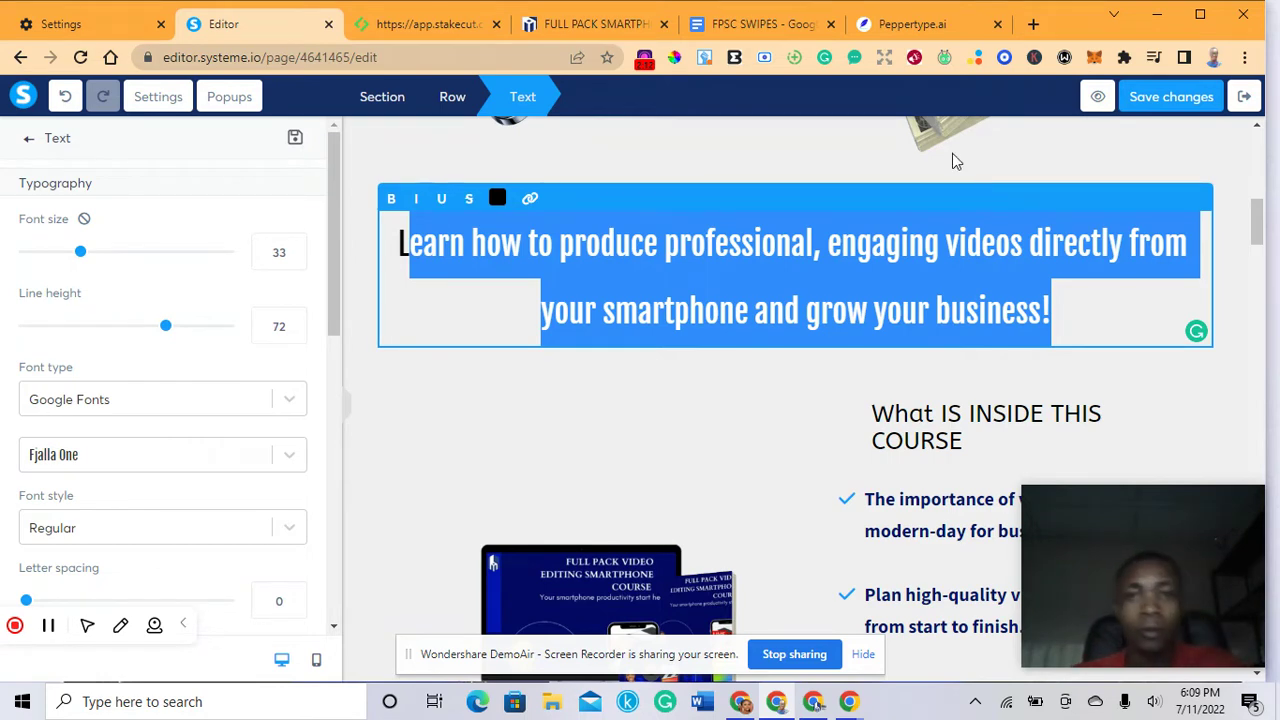
Switch to Peppertype.ai to check the account's plan usage and review the Social Media content types
click(890, 22)
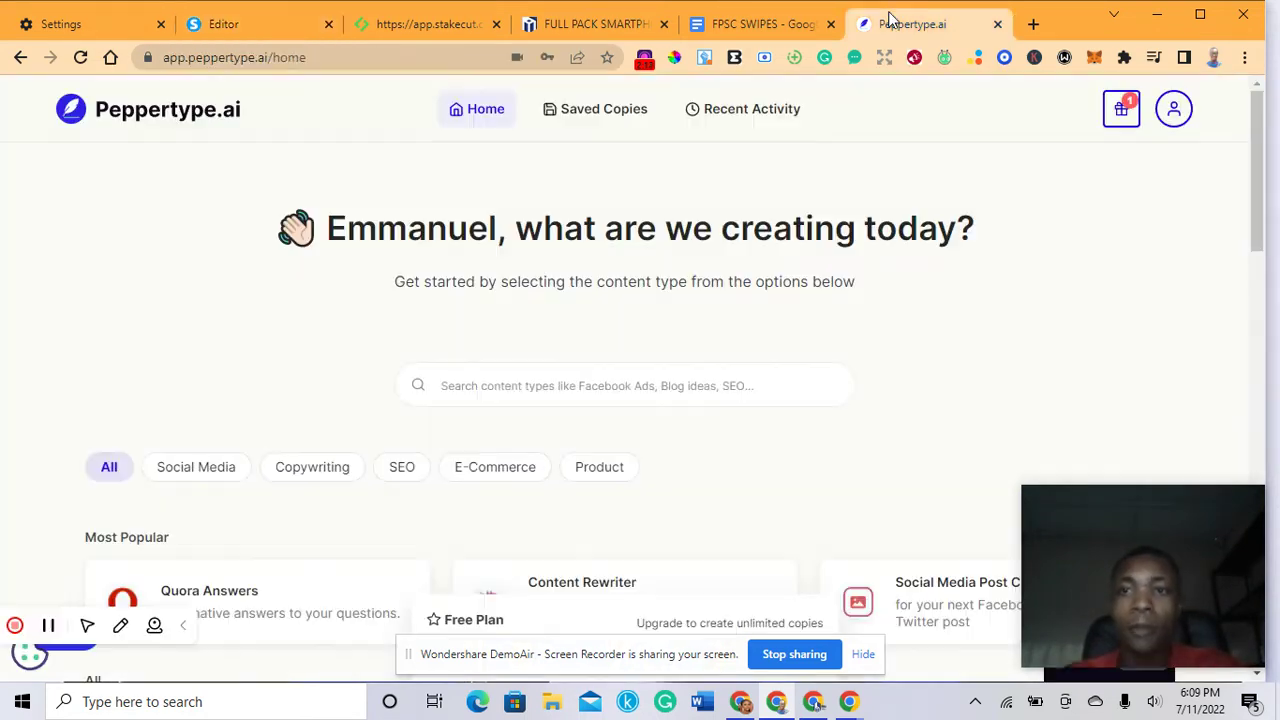
click(1183, 115)
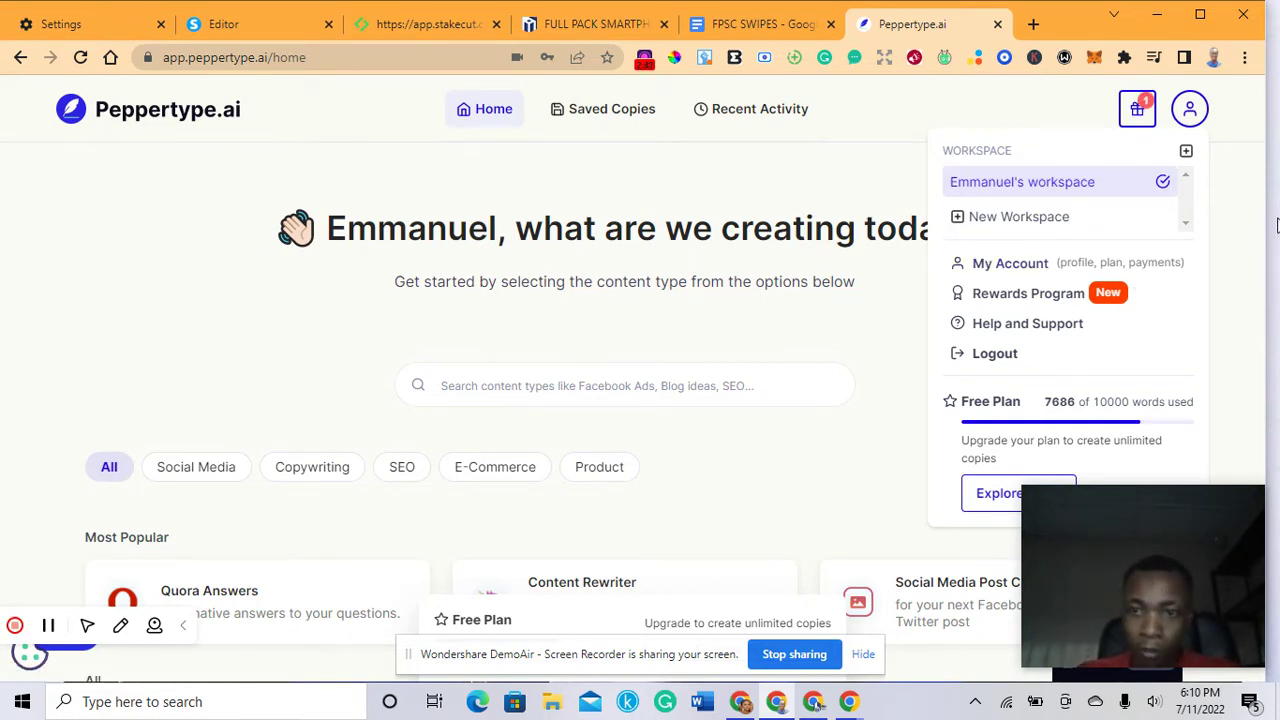
scroll(1250, 300, down, 2)
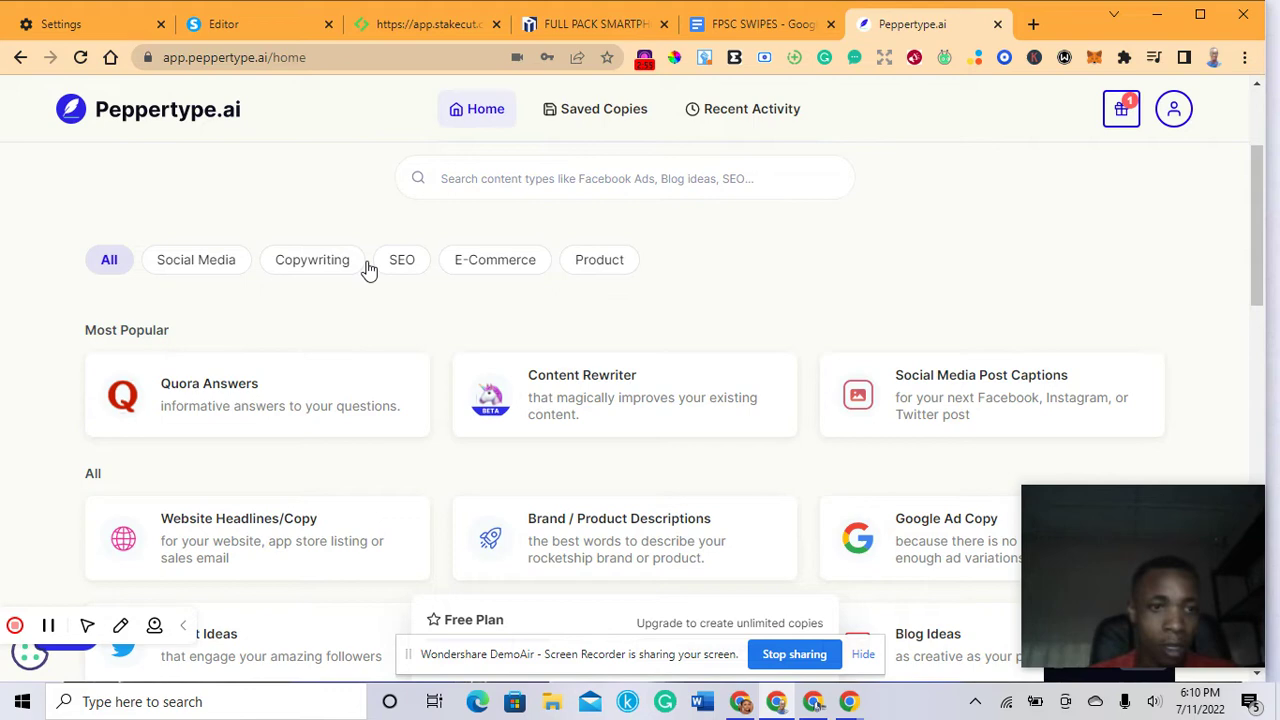
click(223, 263)
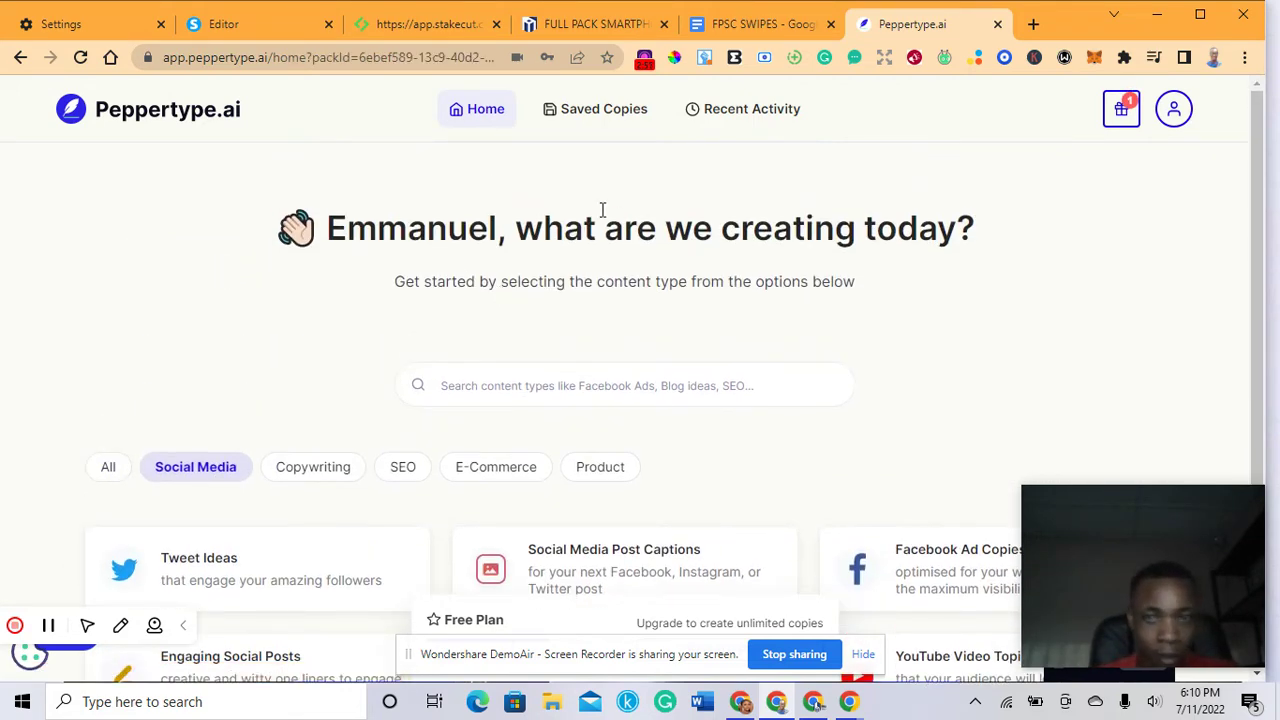
drag(1262, 130, 1266, 303)
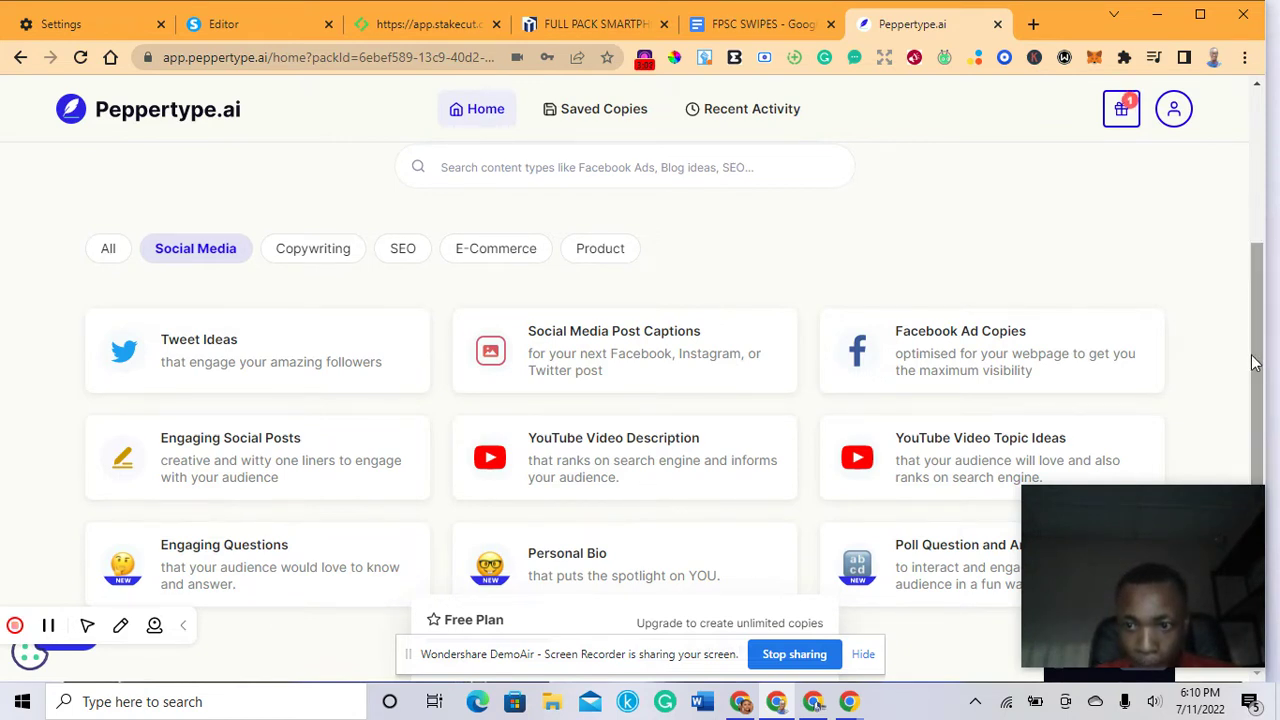
mouse_move(1064, 570)
drag(1064, 570, 1106, 191)
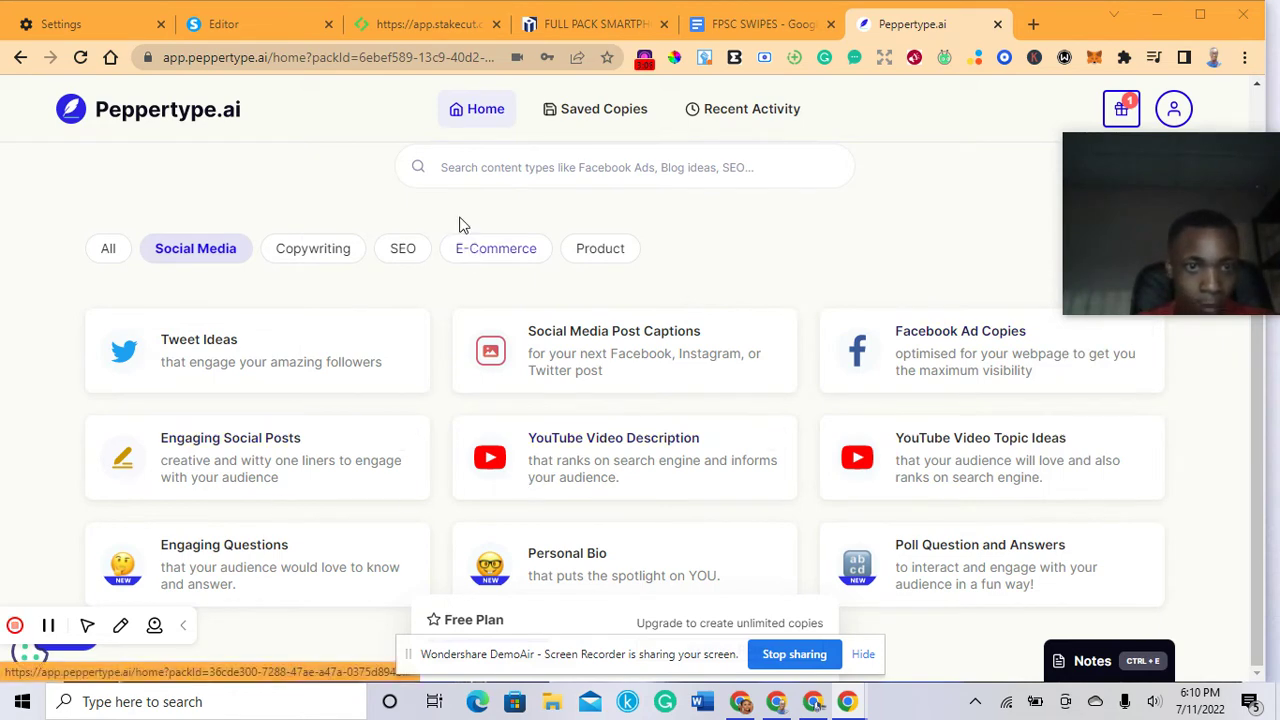
click(110, 249)
scroll(430, 300, up, 2)
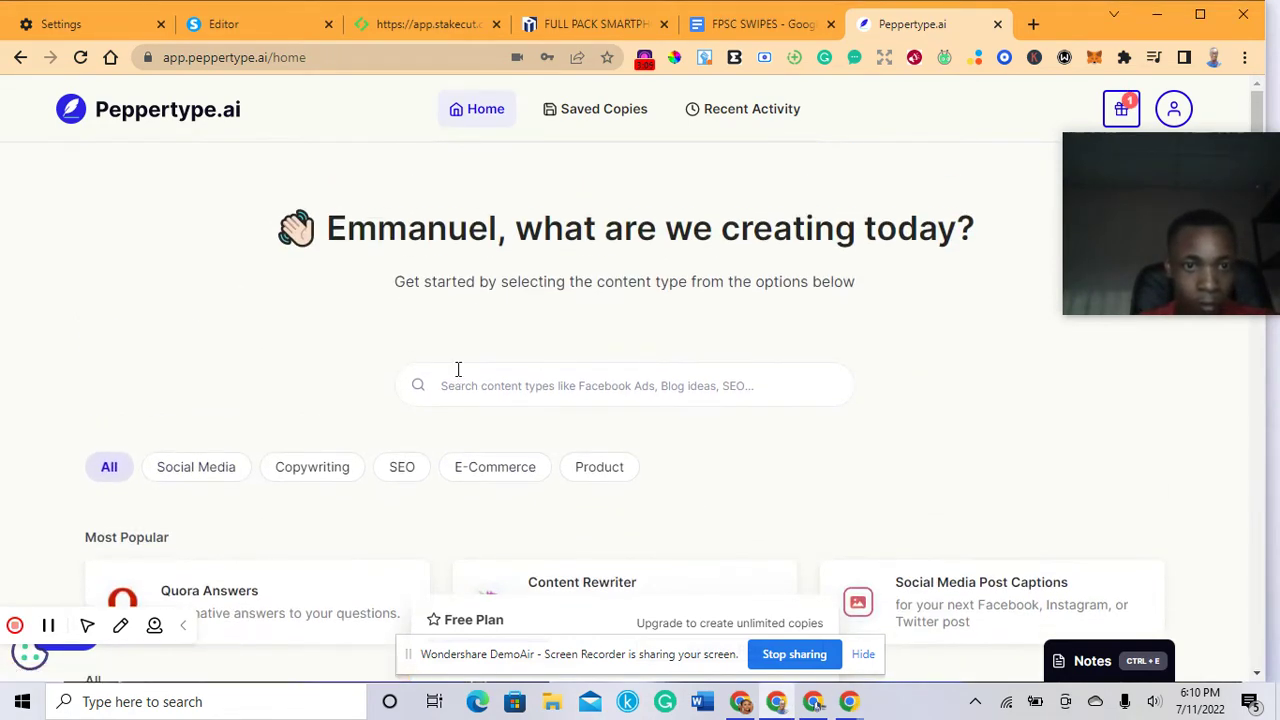
Search the content types for "cont" and open the Content Expander
click(453, 386)
text(c)
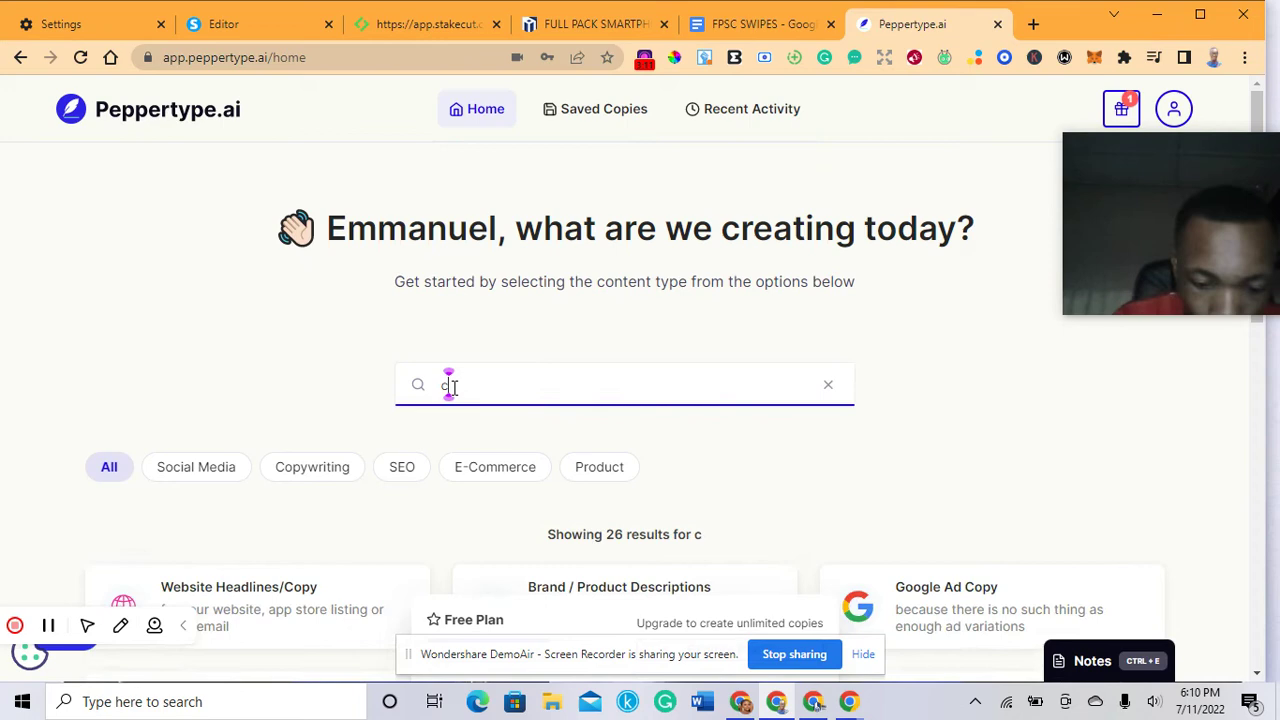
text(ont)
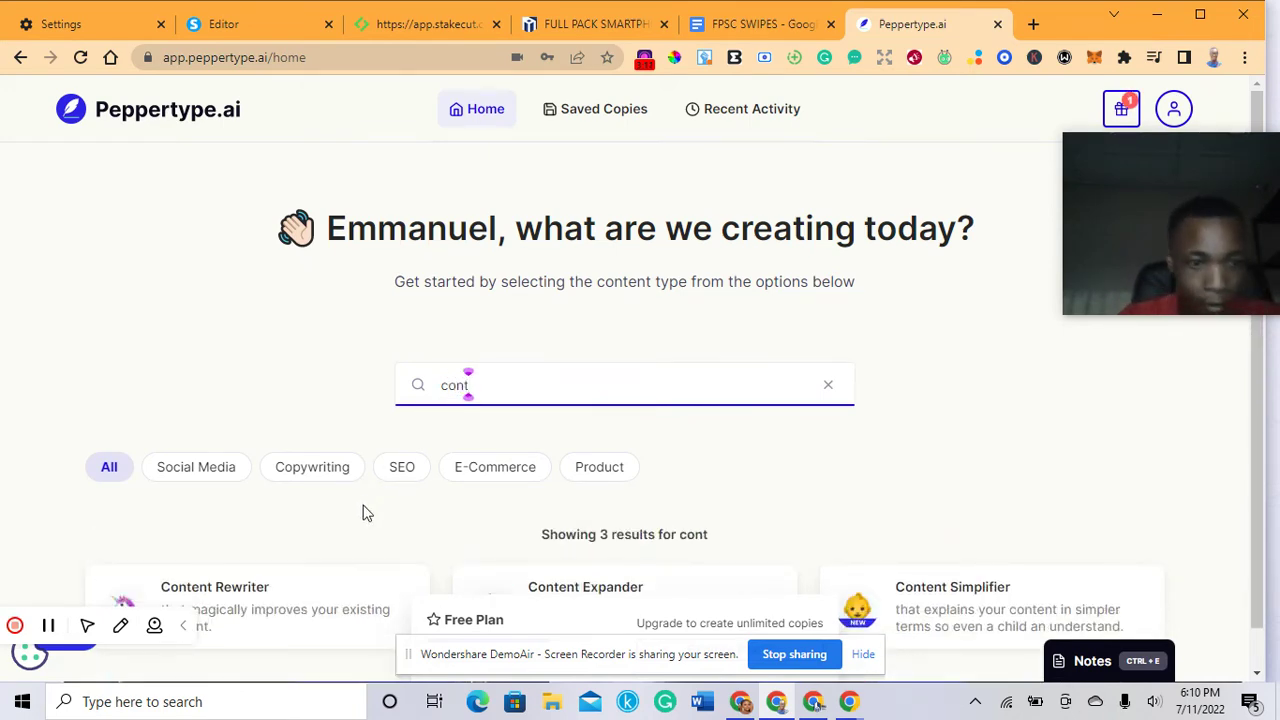
click(593, 588)
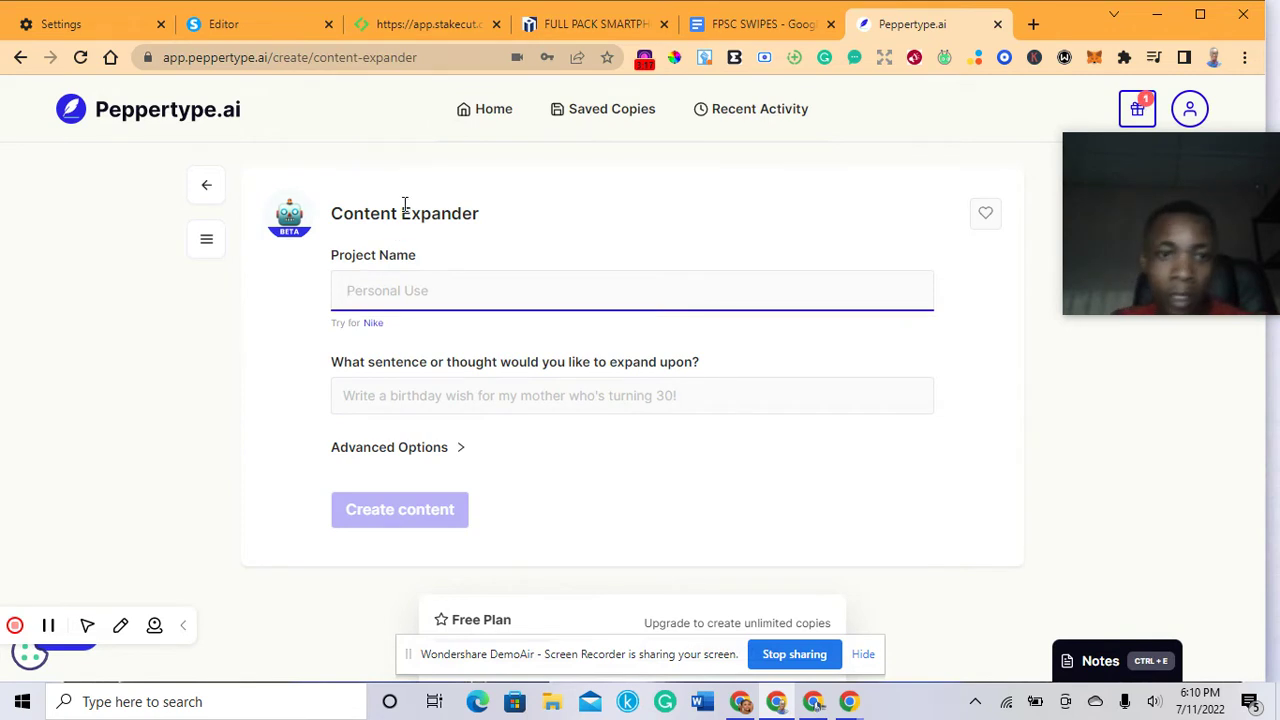
Set the project name to FULL PACK SMARTPHONE VIDEO EDITING COURSE and enter the copied "Learn how to produce professional, engaging videos" sentence to expand upon
drag(477, 217, 340, 215)
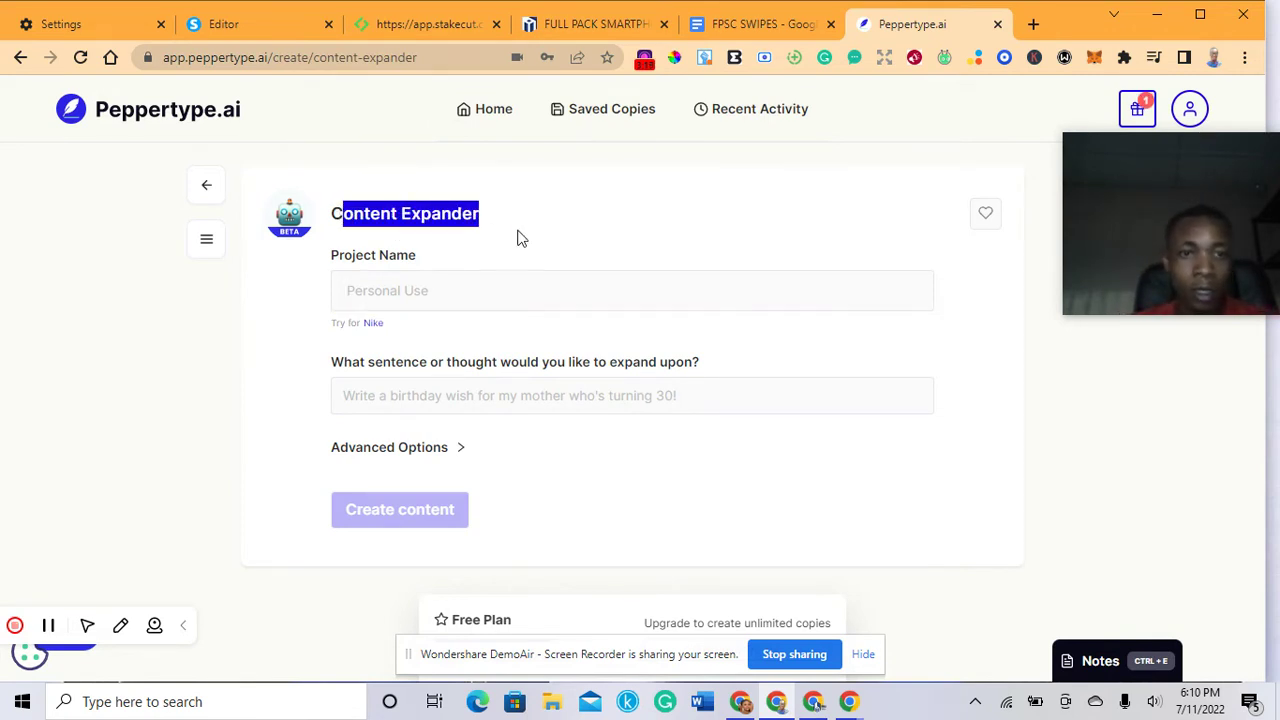
click(518, 237)
click(359, 290)
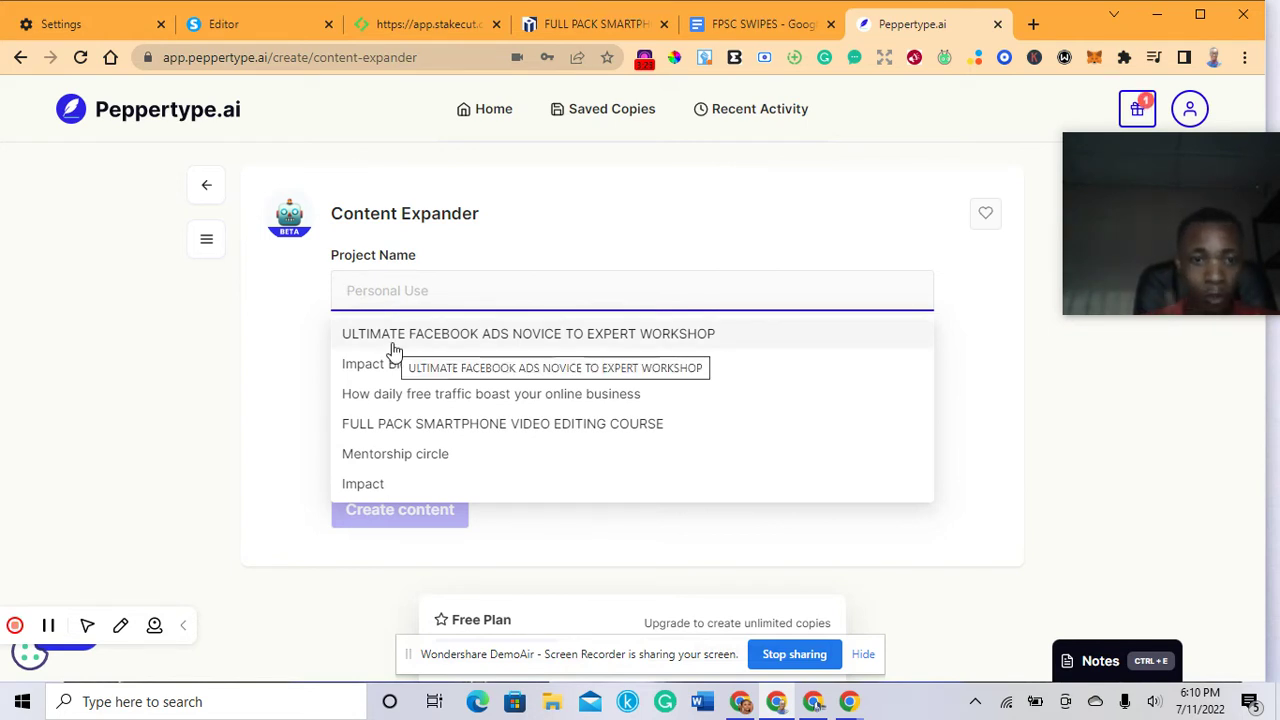
click(392, 430)
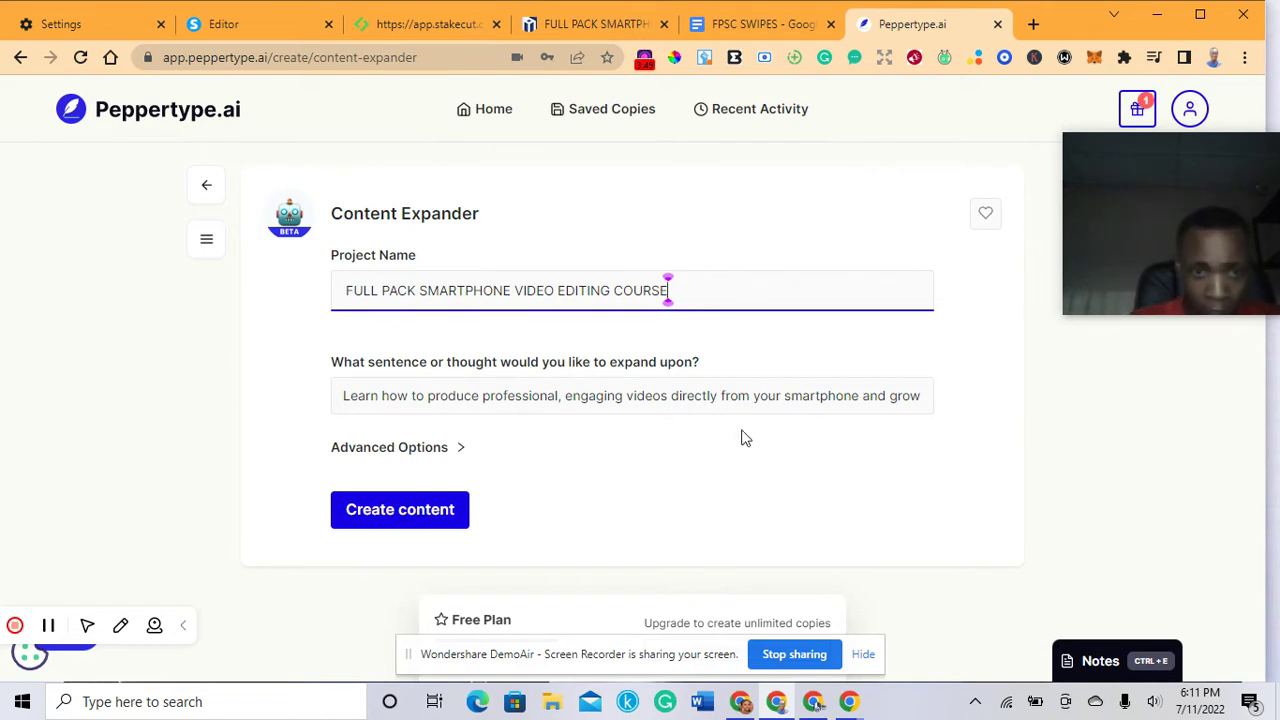
Expand the advanced options and set the tone of voice to Professional
click(422, 450)
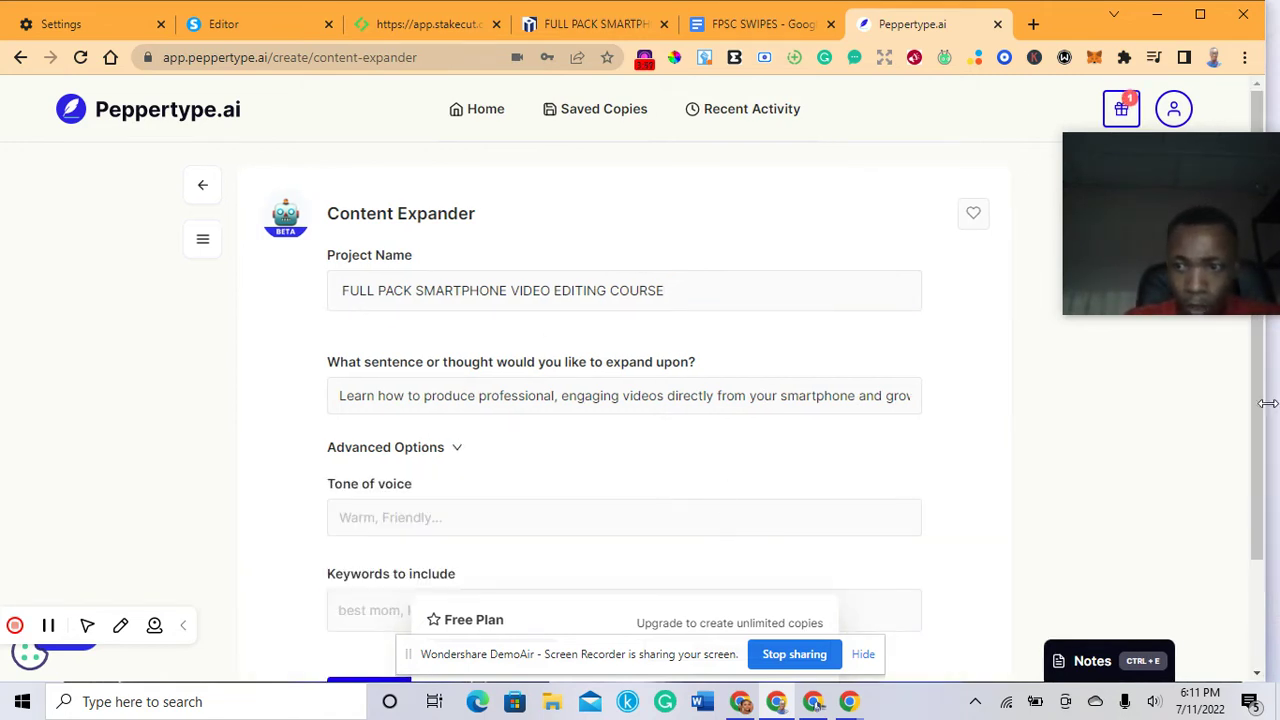
scroll(607, 408, down, 2)
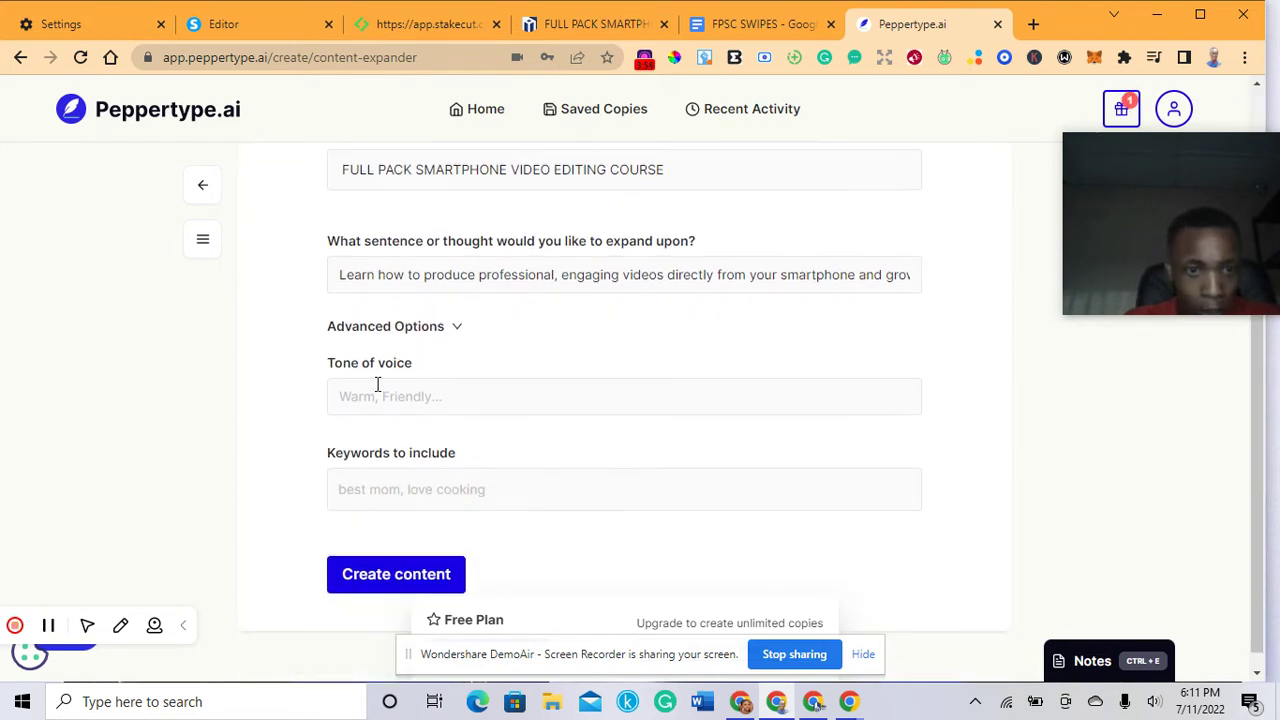
click(379, 392)
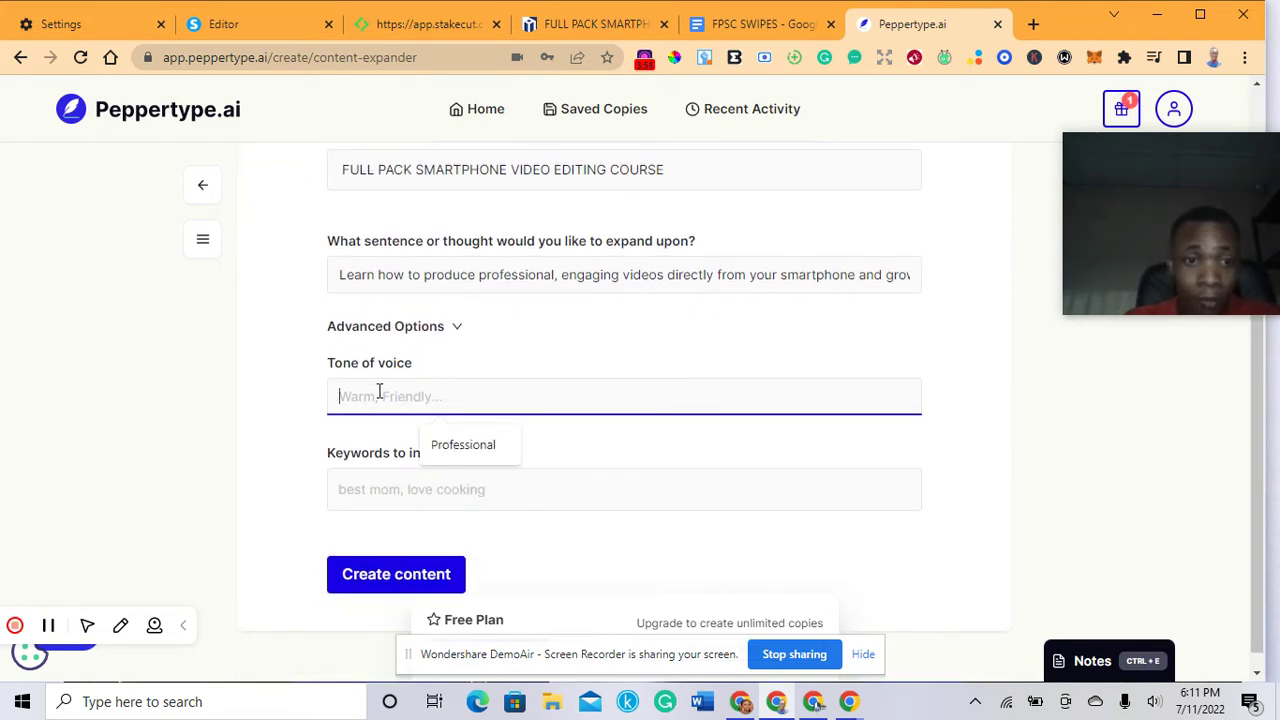
click(452, 449)
Add "30%" as a keyword to include
click(411, 493)
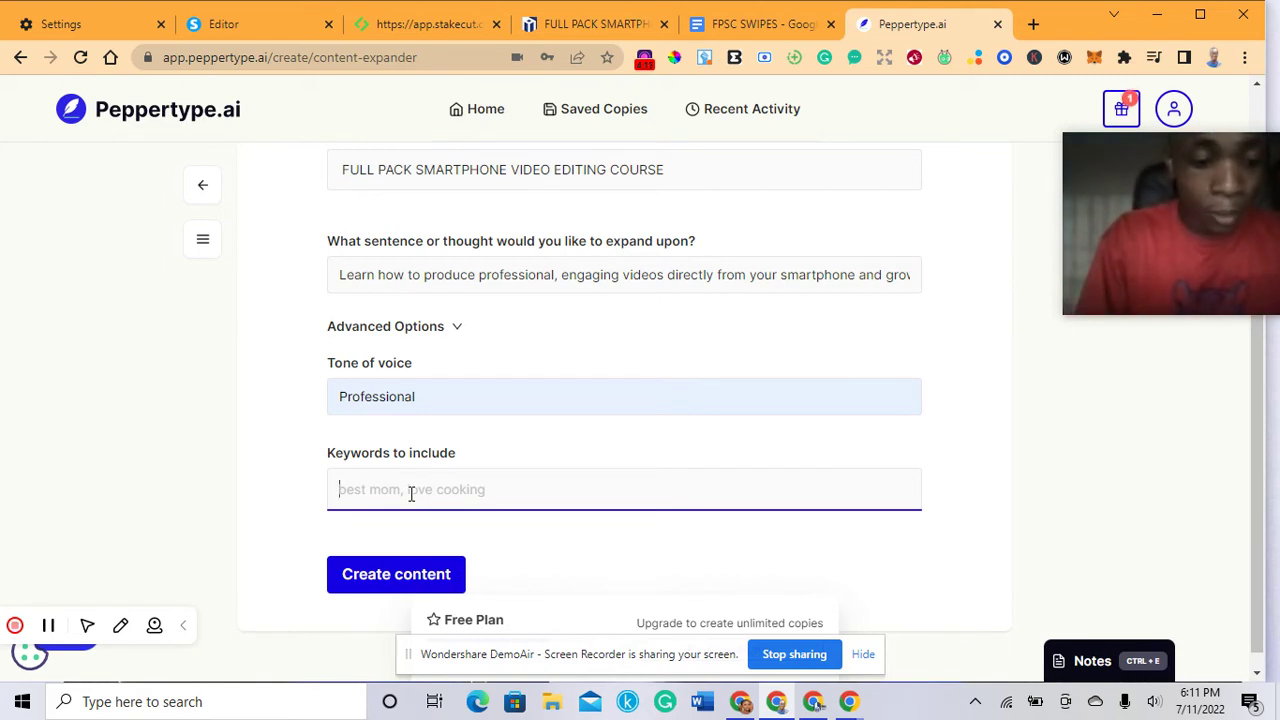
text(30)
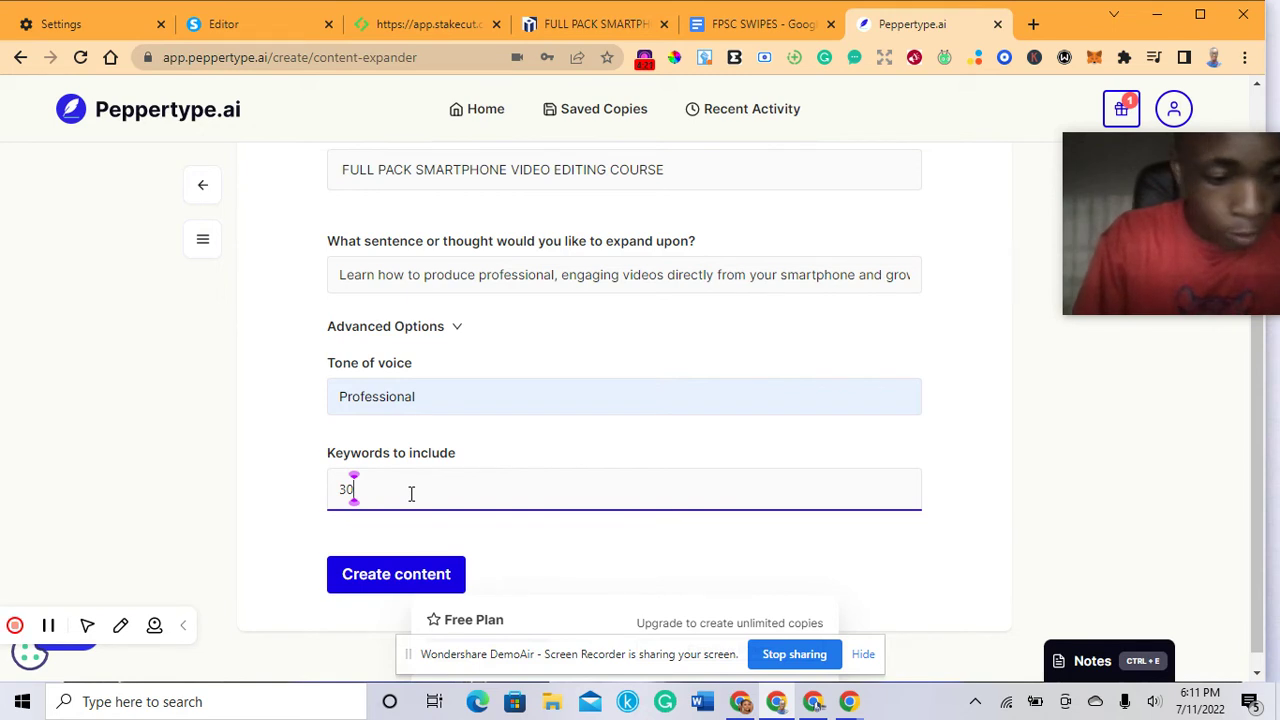
text(%)
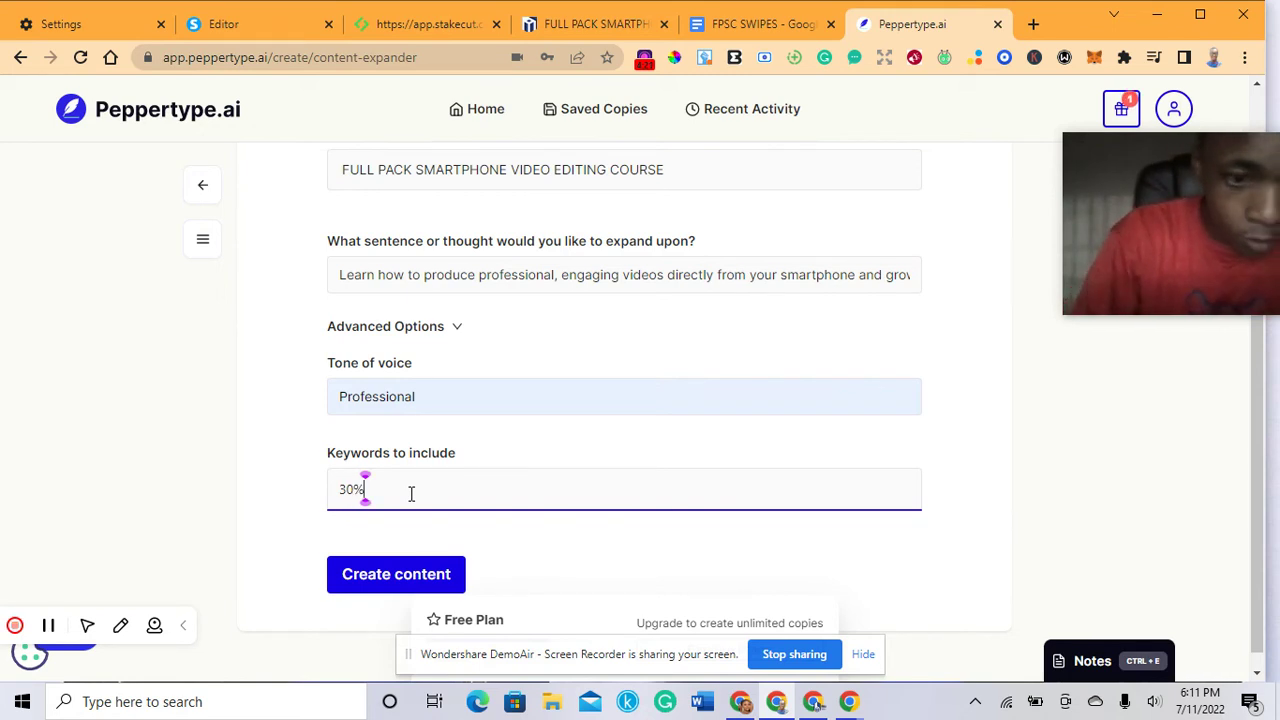
key(Return)
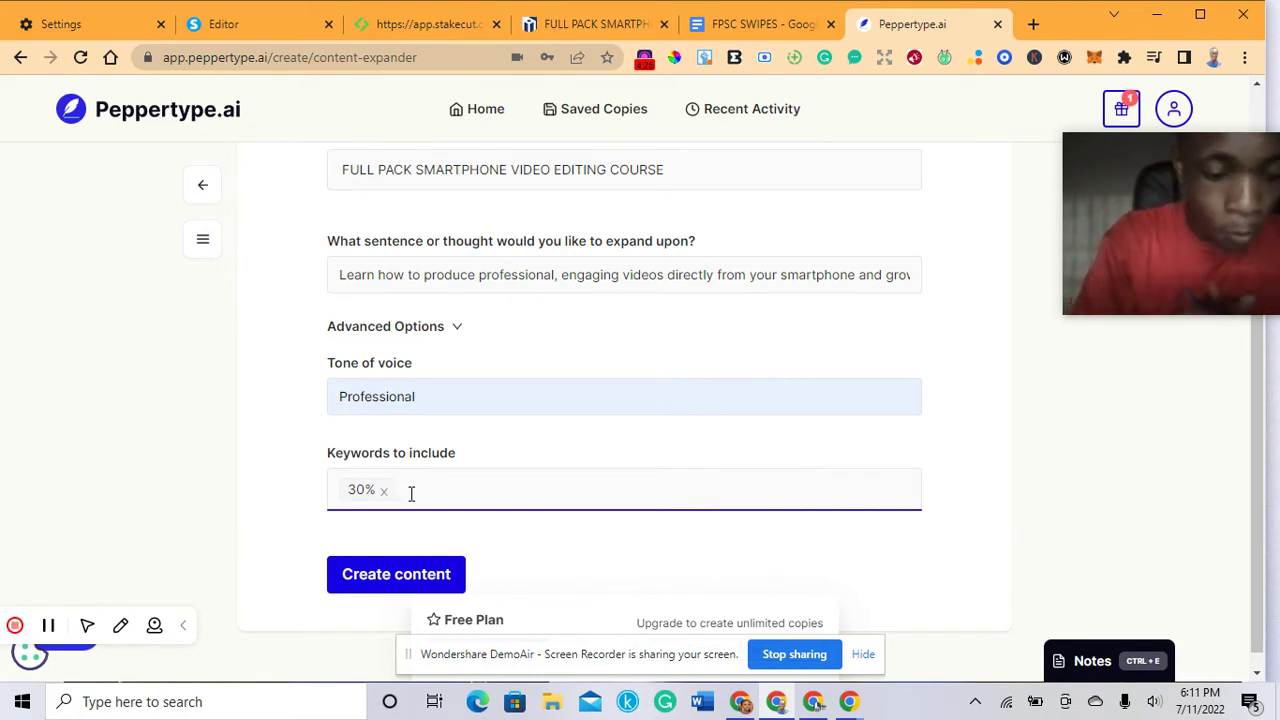
Add "30TODAY" as a second keyword to include and generate the expanded content
text(30)
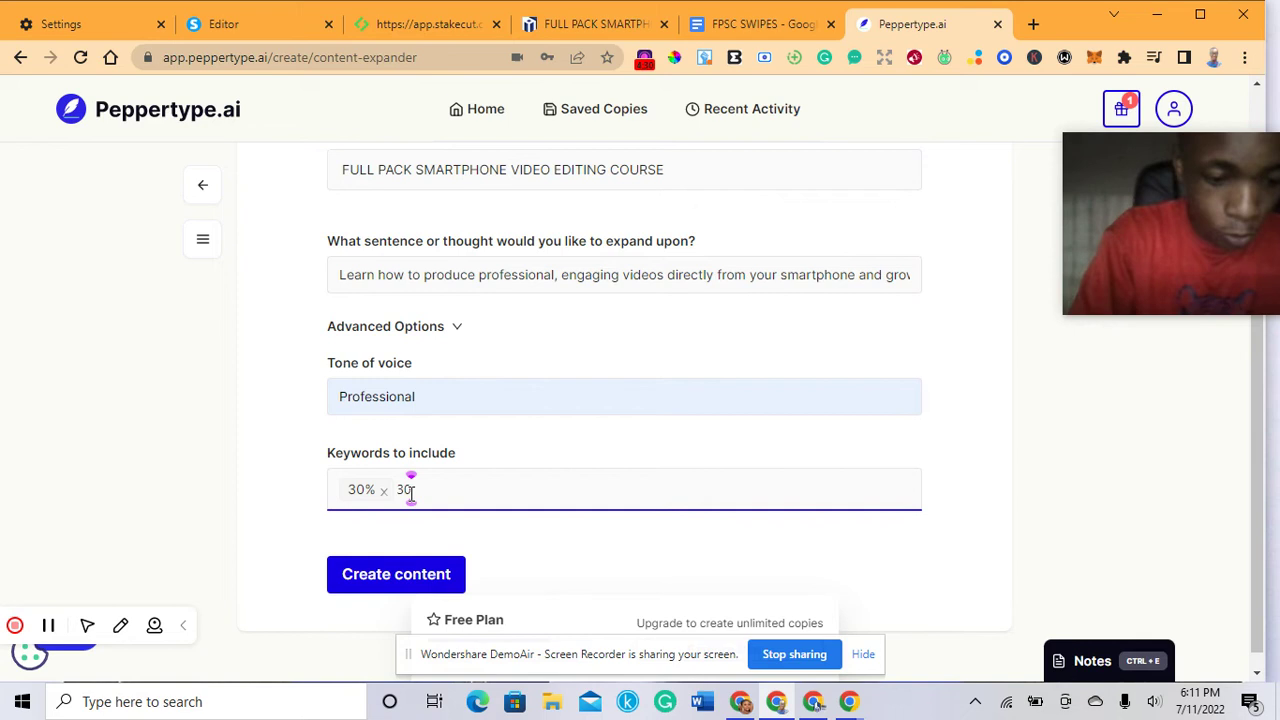
text(TODAY)
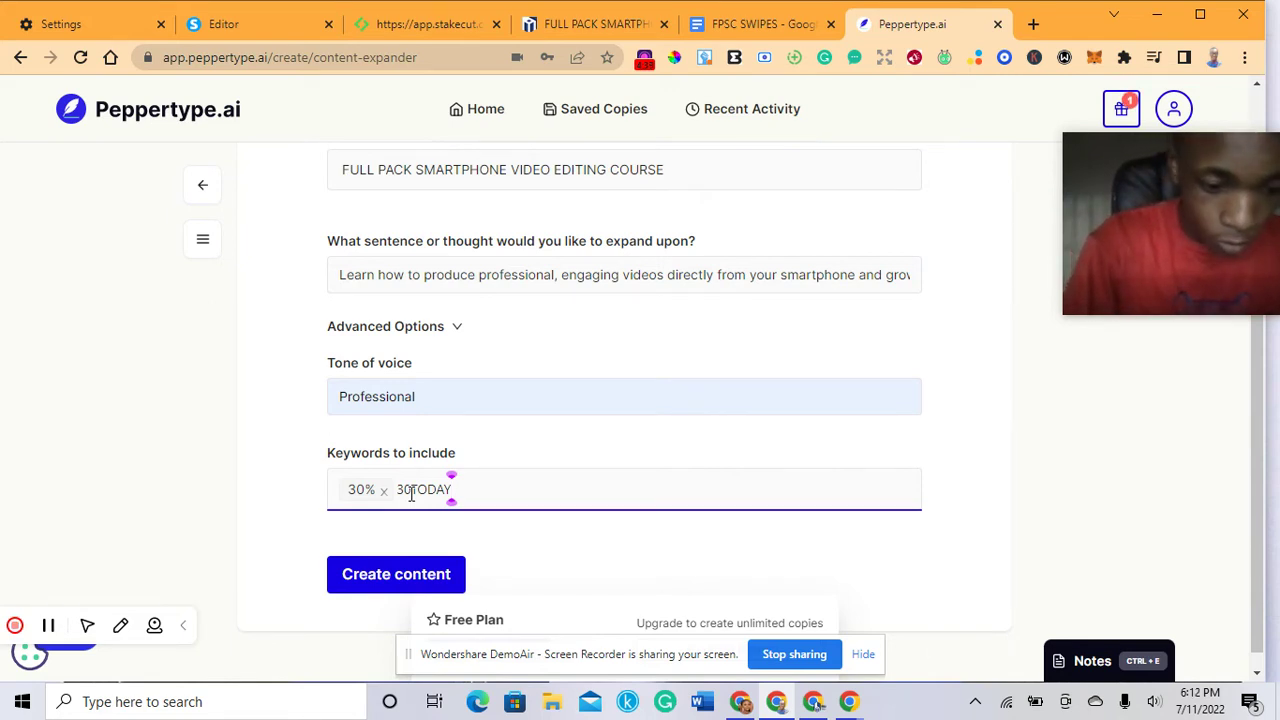
key(Return)
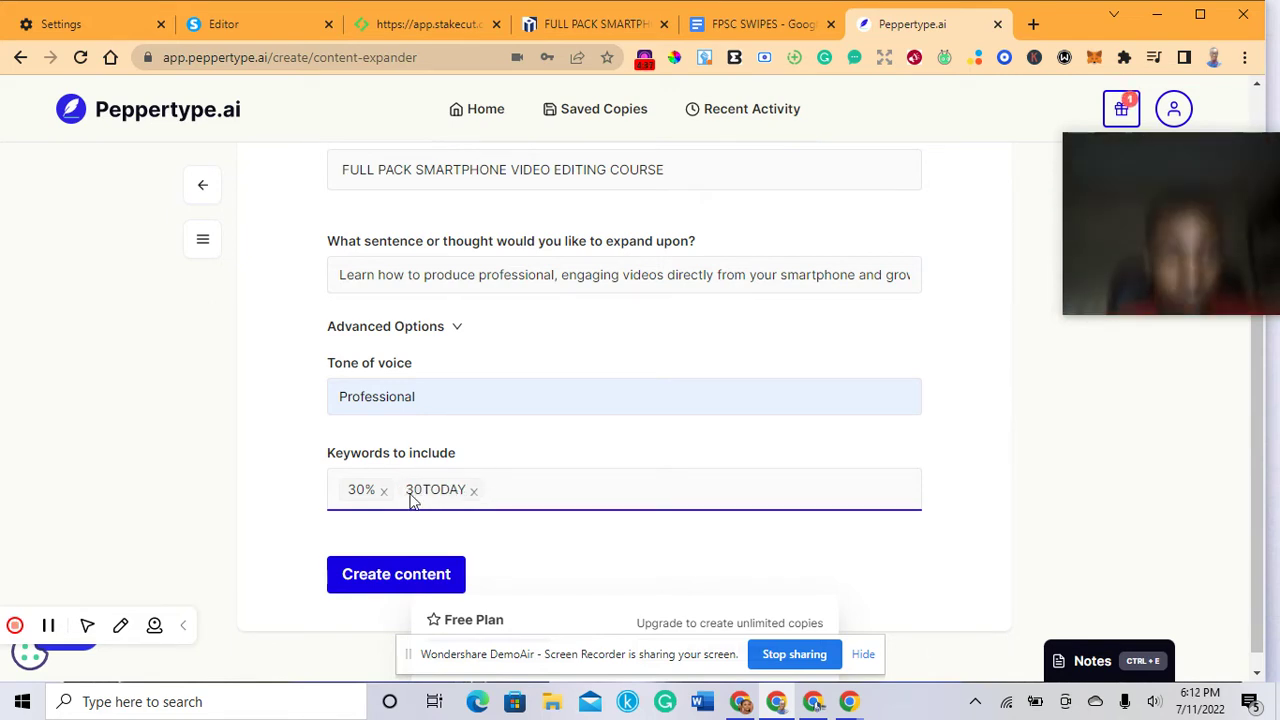
click(434, 579)
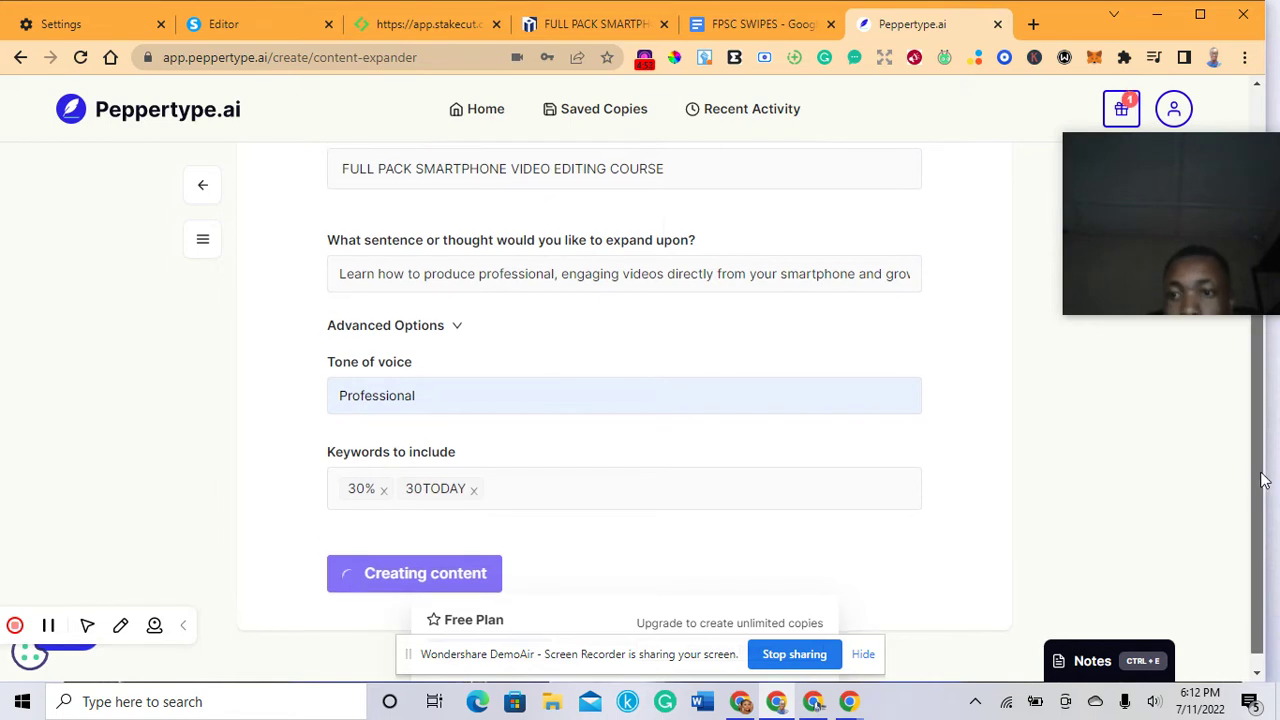
scroll(1220, 360, down, 1)
drag(1167, 277, 1055, 545)
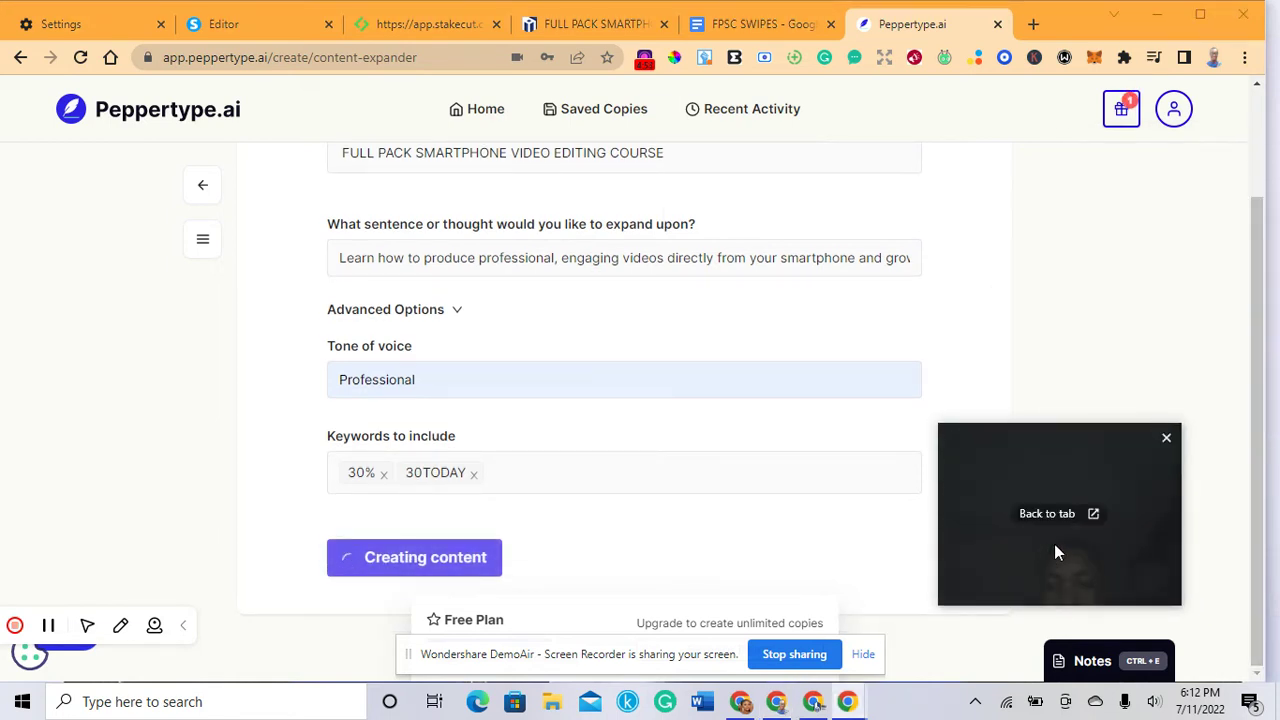
click(1166, 440)
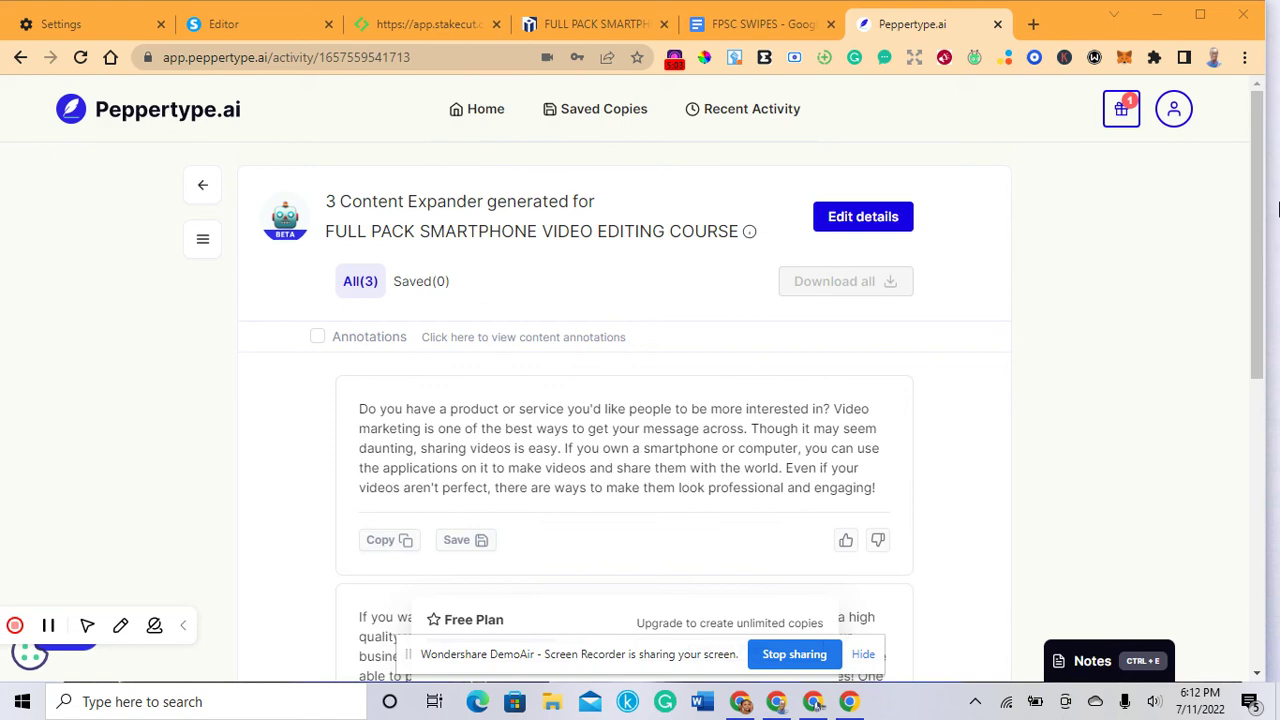
Read through the generated Content Expander outputs, checking how each one uses the discount and promo code
mouse_move(1258, 217)
mouse_down()
mouse_move(1256, 247)
mouse_move(1248, 227)
mouse_move(1262, 220)
mouse_move(1251, 229)
mouse_up()
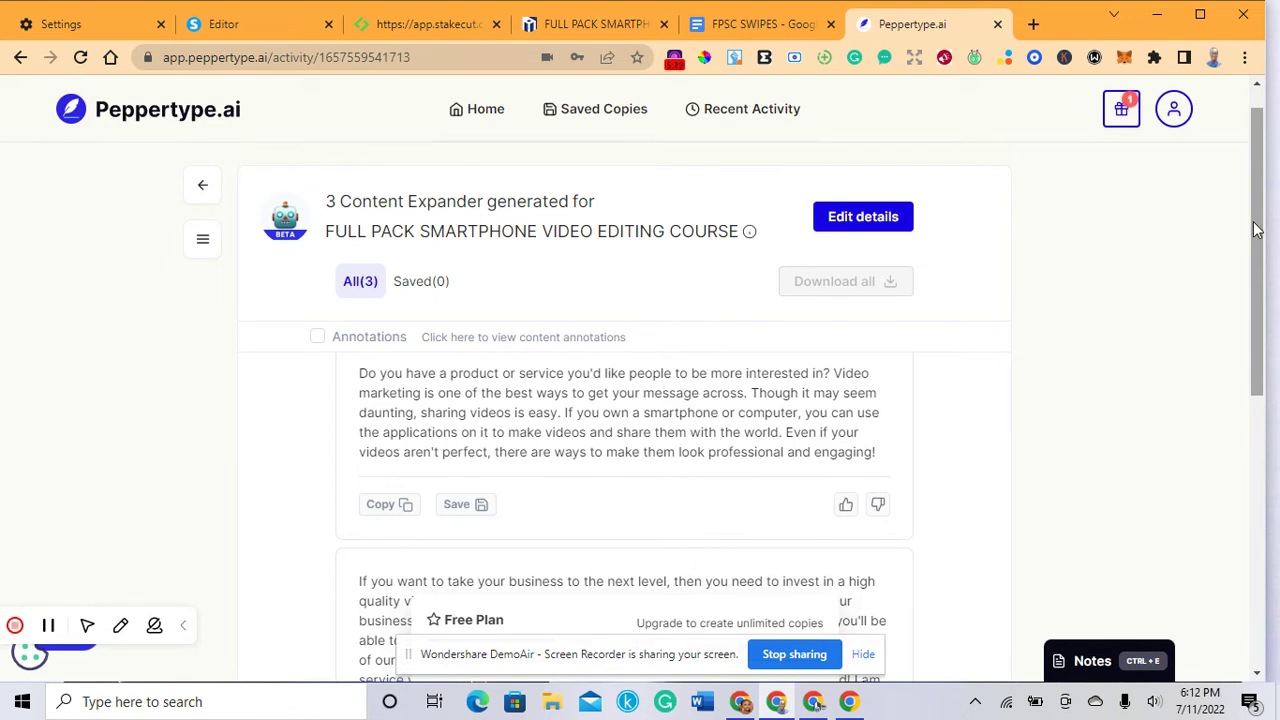
drag(1256, 229, 1248, 313)
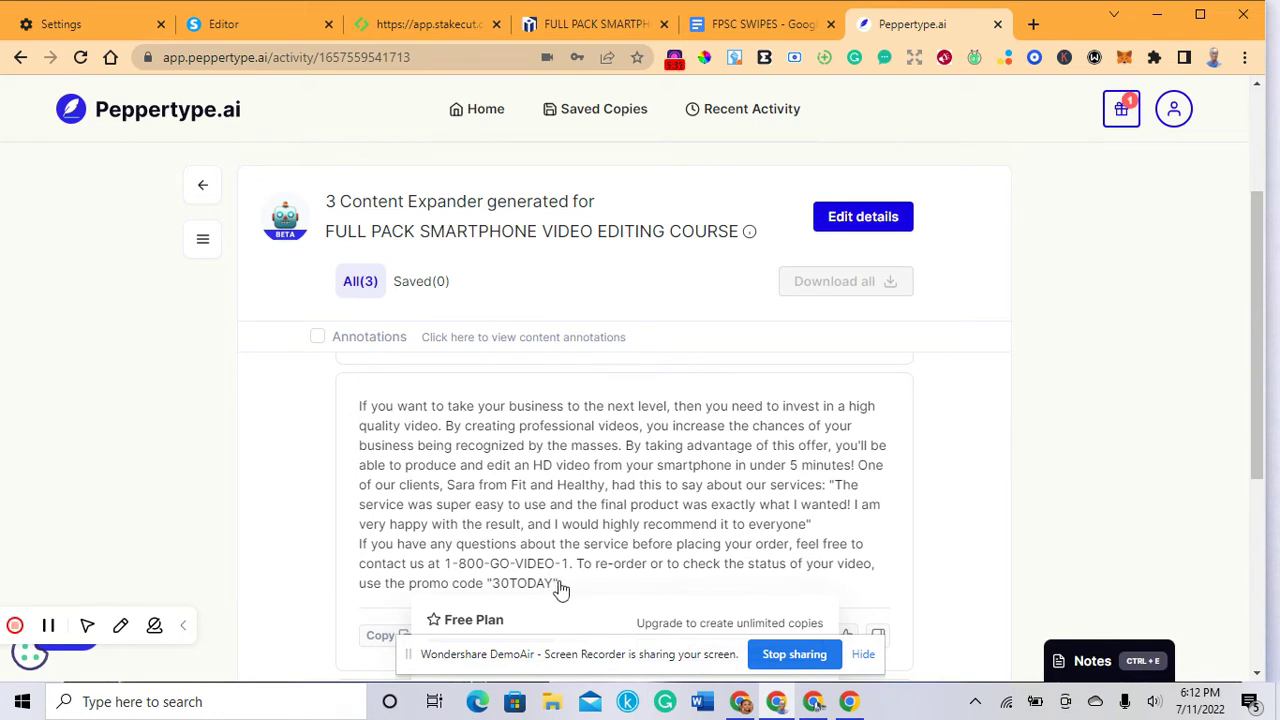
click(528, 584)
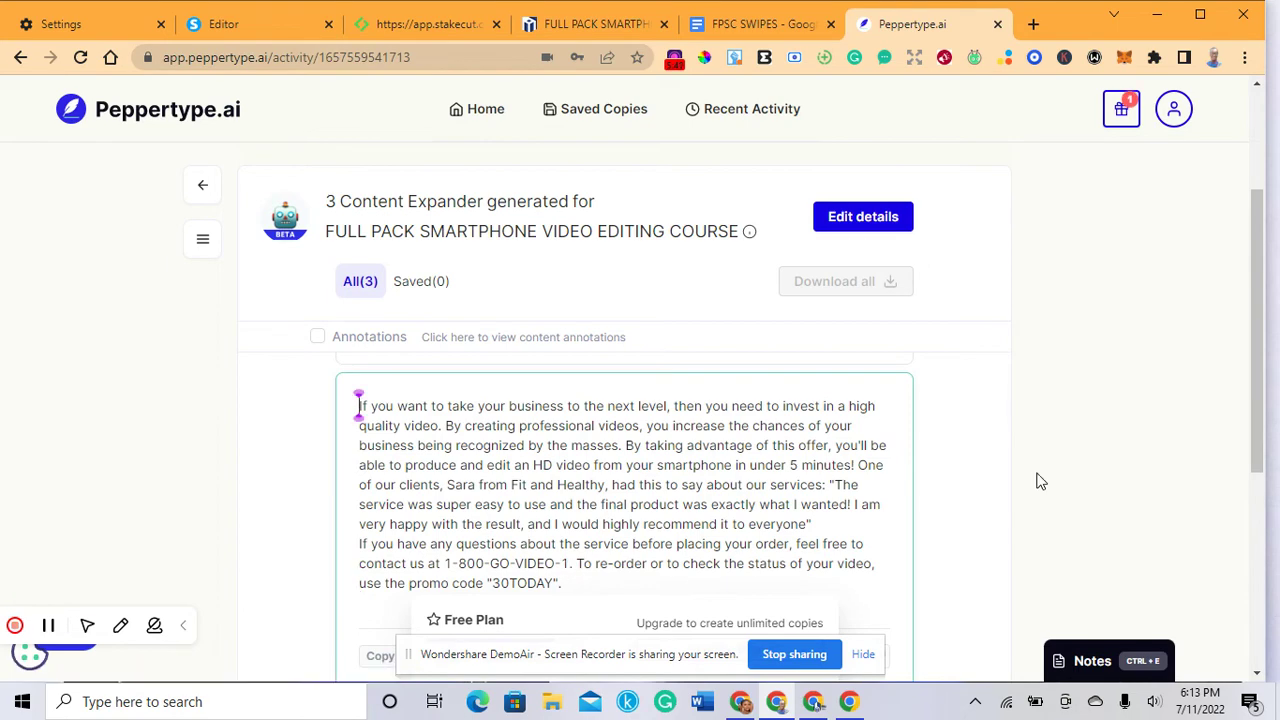
scroll(1243, 418, down, 1)
scroll(1243, 418, down, 1)
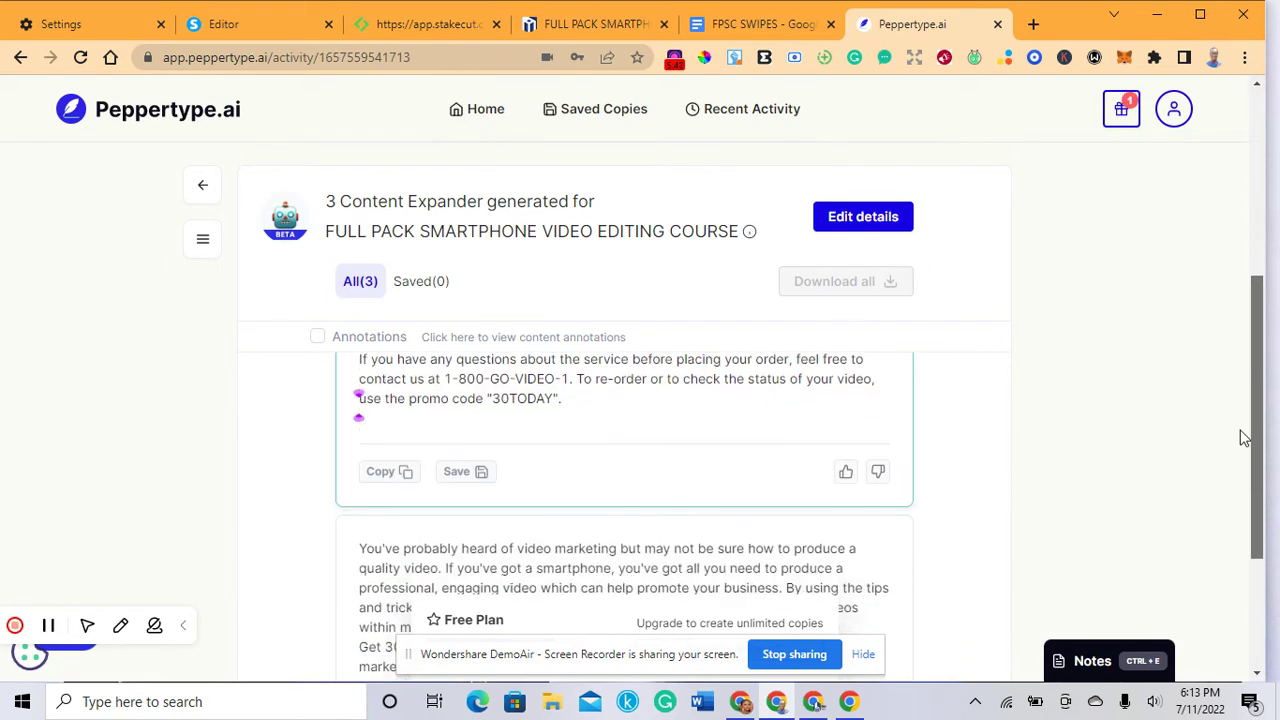
scroll(498, 398, up, 1)
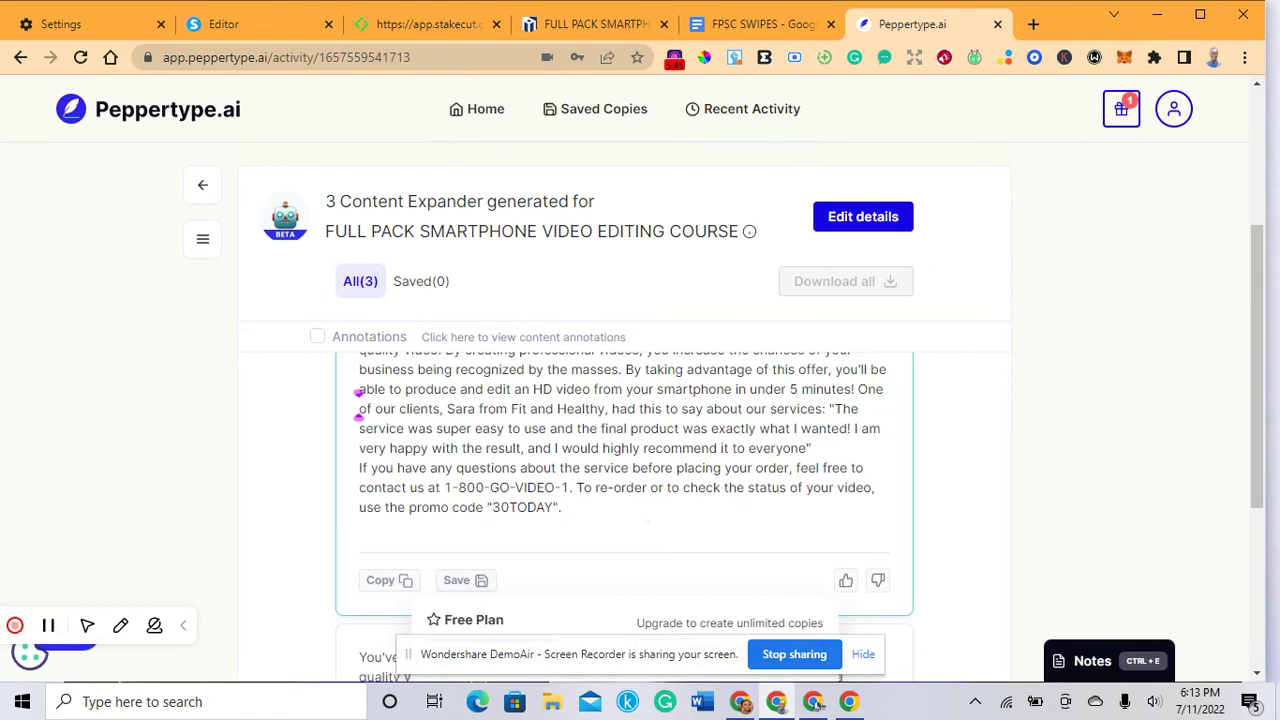
scroll(498, 398, down, 2)
scroll(358, 405, down, 2)
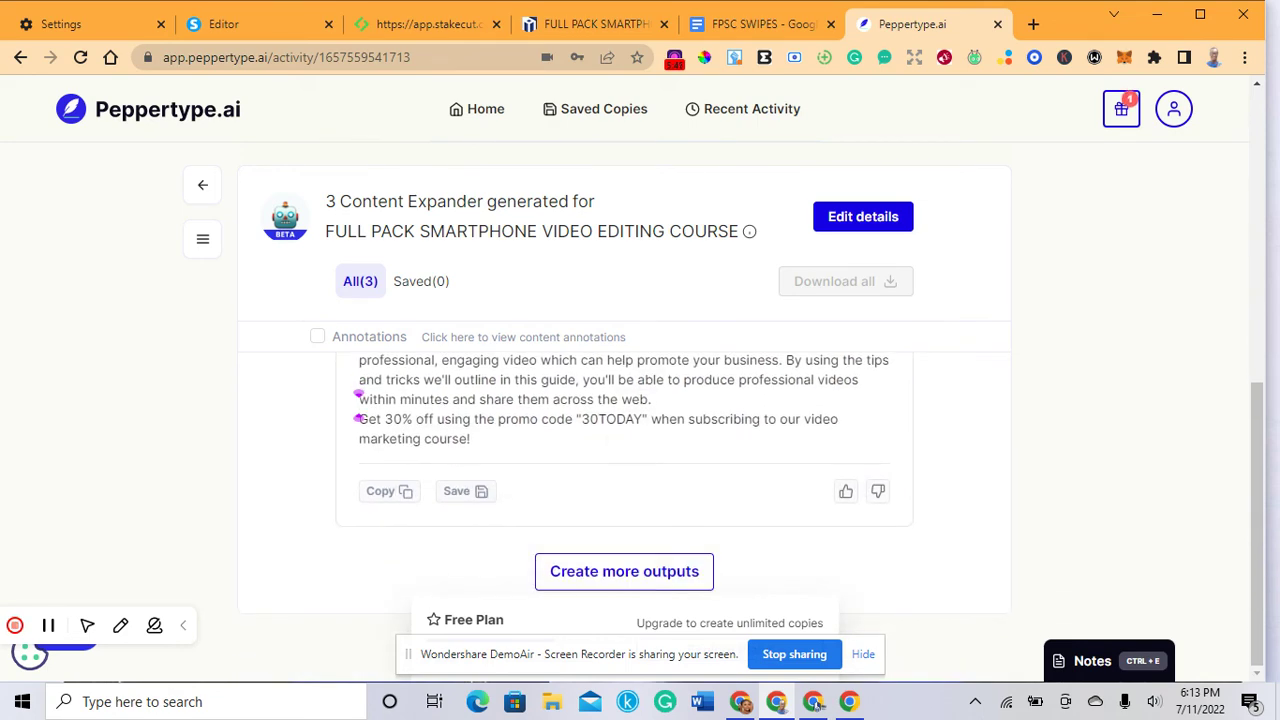
scroll(358, 405, up, 2)
scroll(816, 706, up, 3)
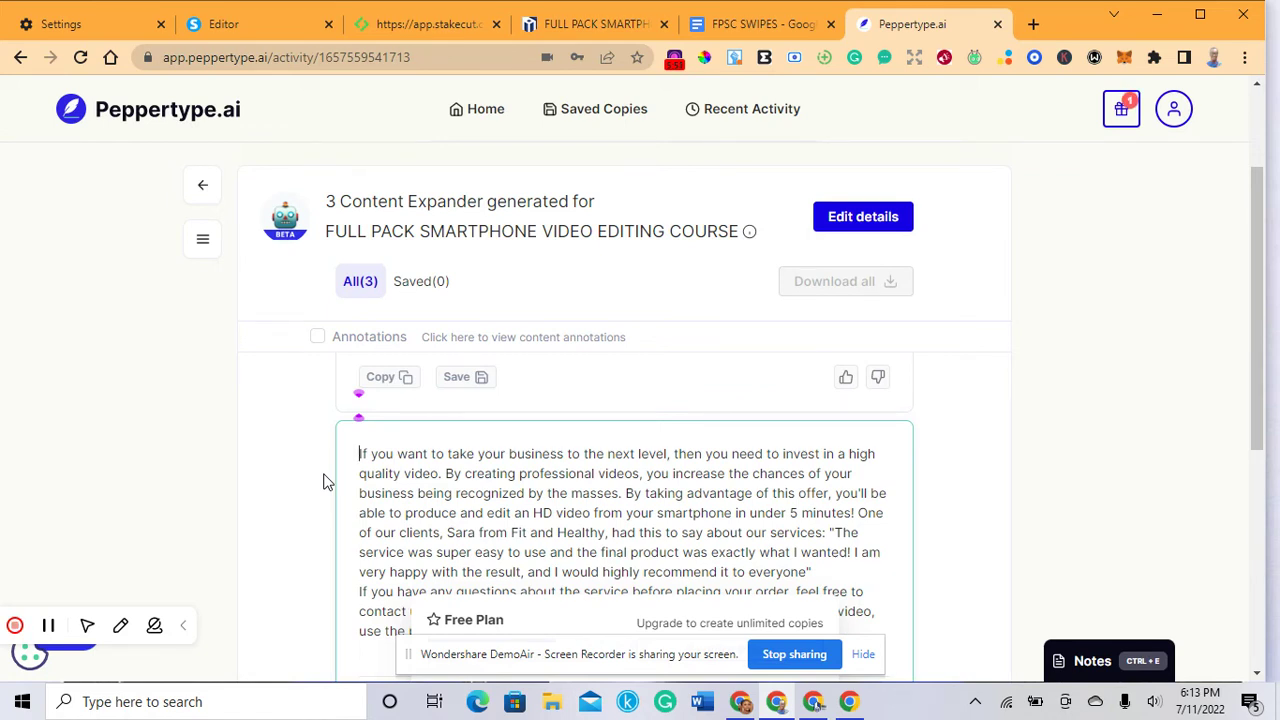
Return to the content type overview, search for "EMAI" and open Cold Emails
click(202, 185)
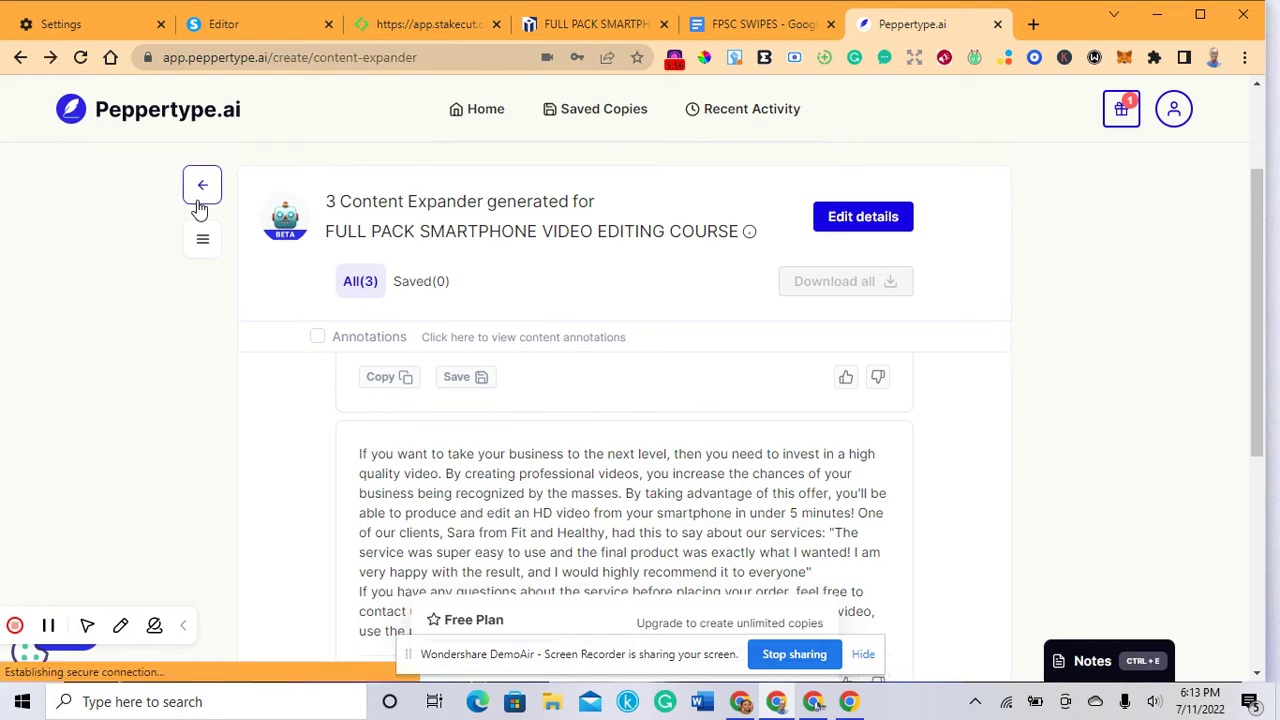
click(211, 199)
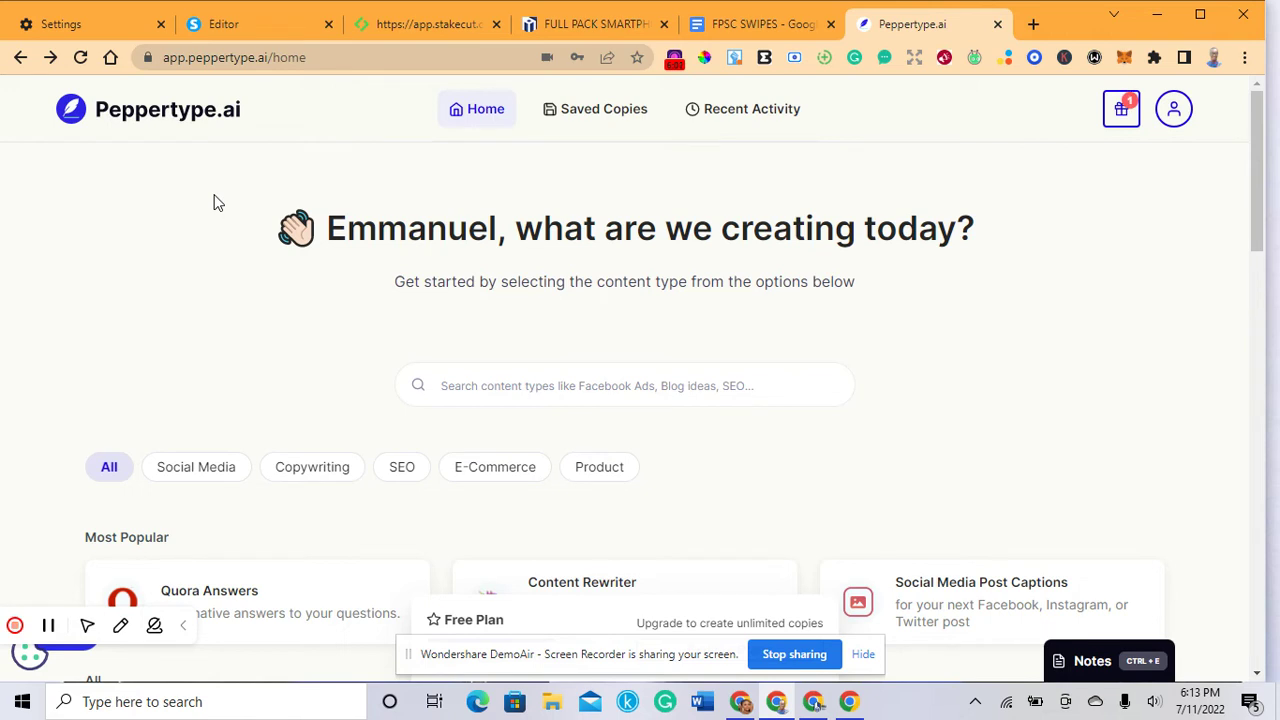
click(463, 390)
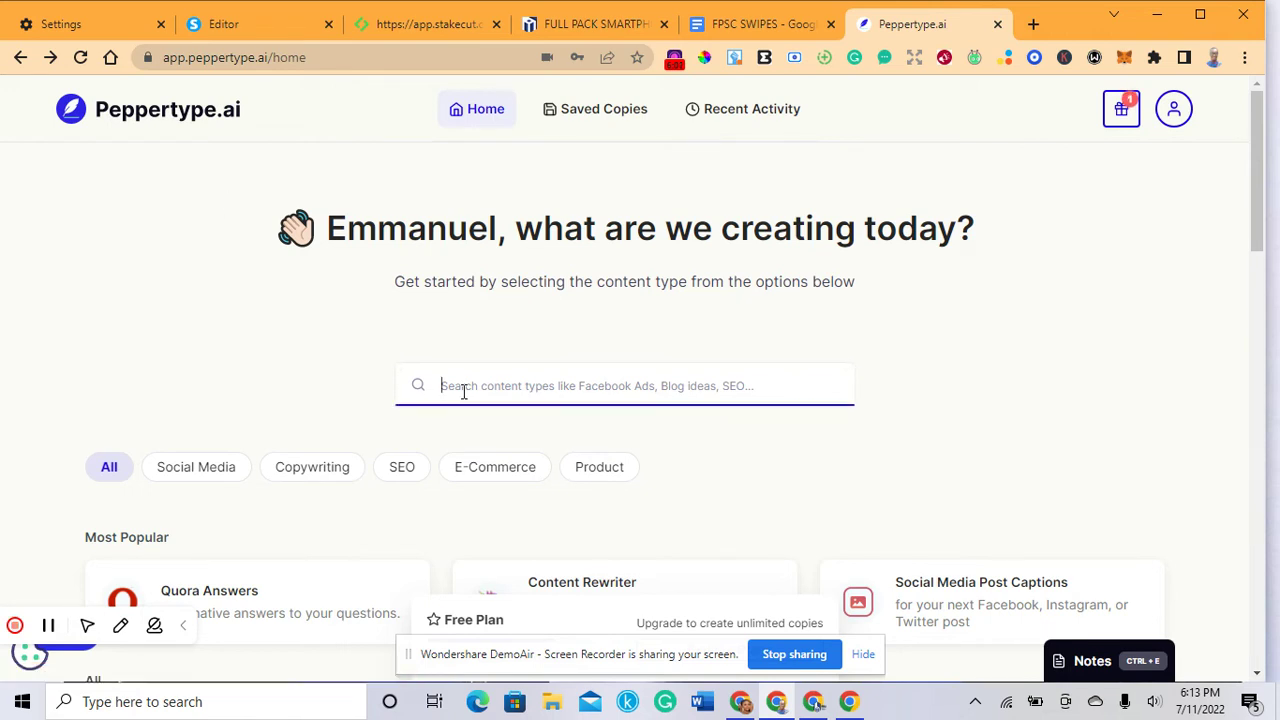
text(EMAI)
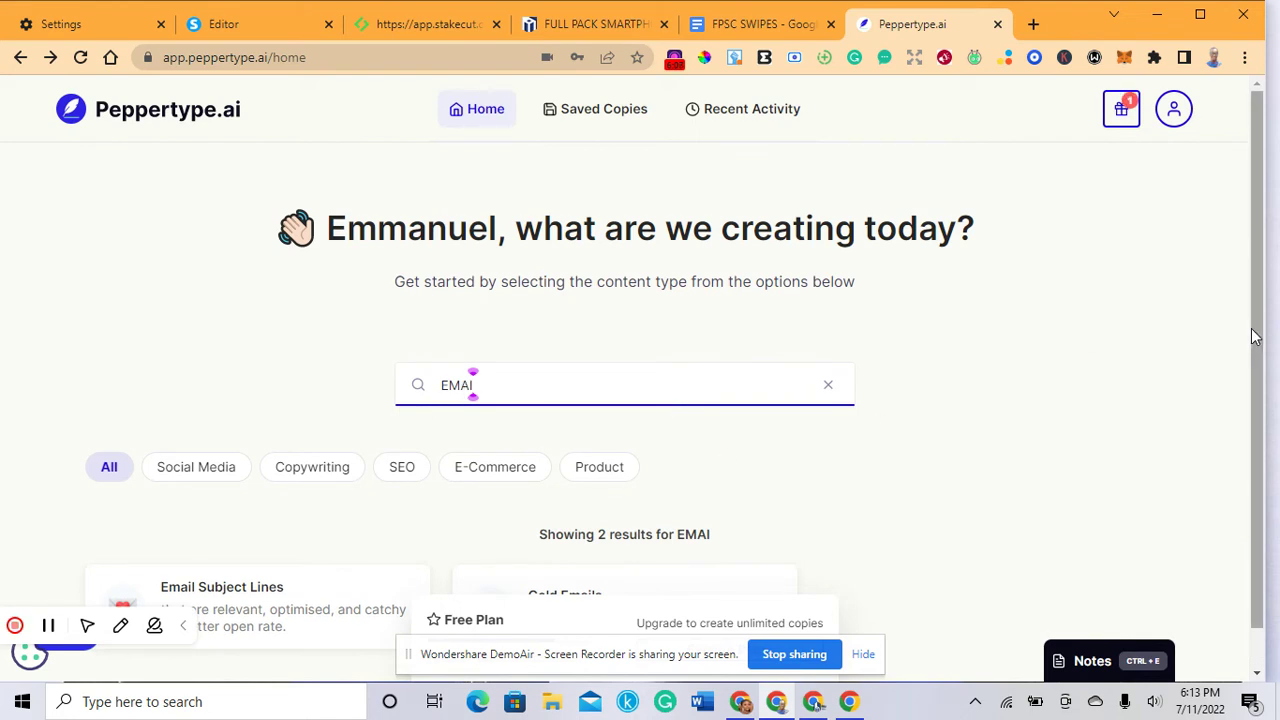
scroll(1250, 402, down, 1)
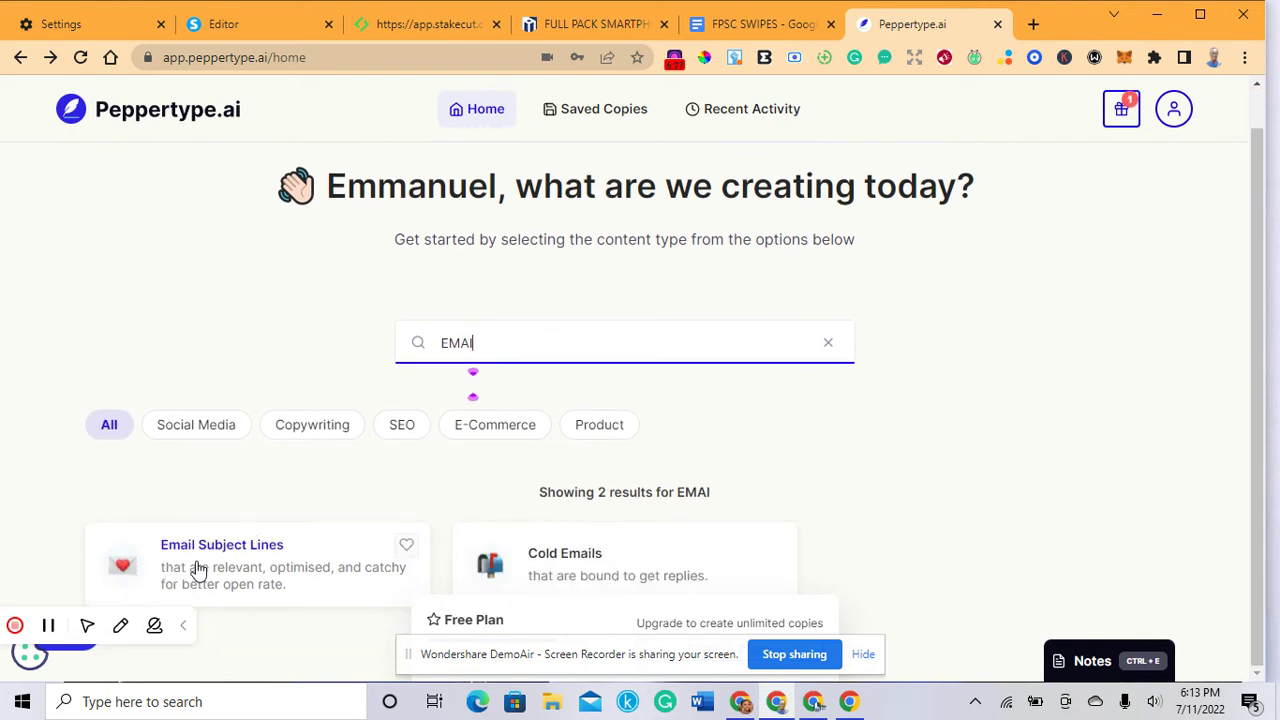
click(597, 569)
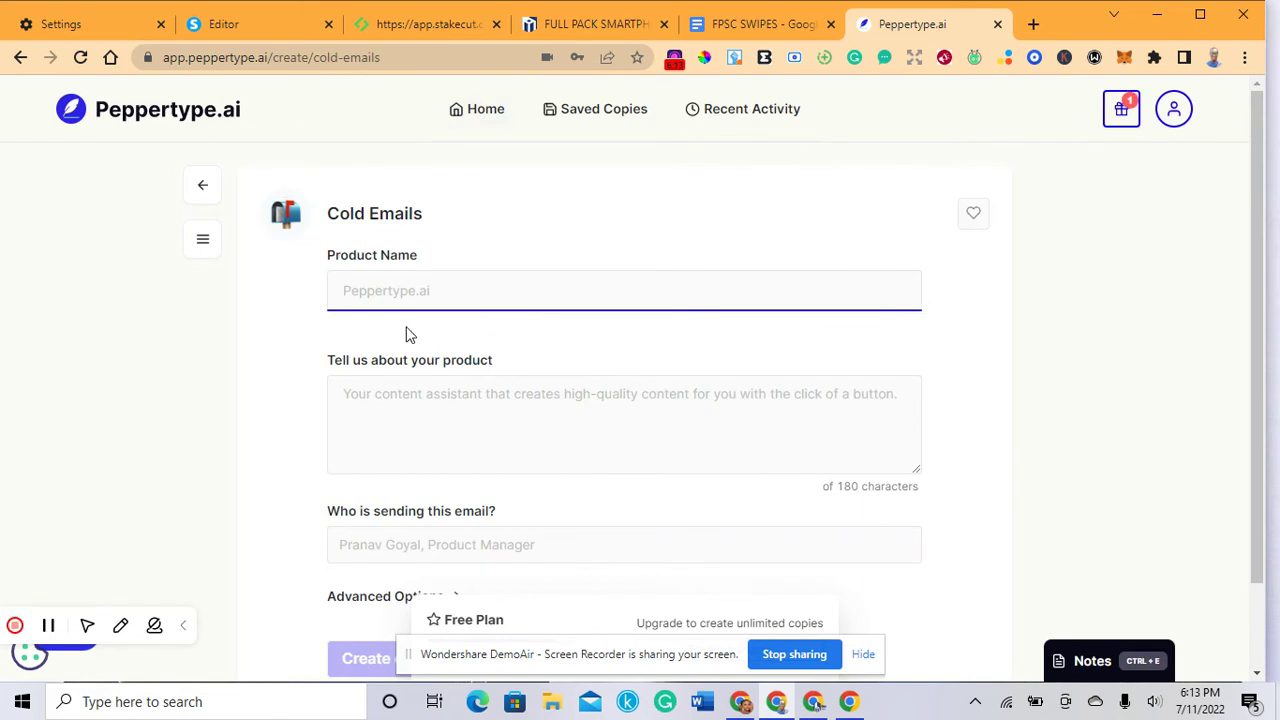
Choose the saved product FULL PACK SMARTPHONE VIDEO EDITING COURSE with its description and fill in the email sender's name
click(391, 289)
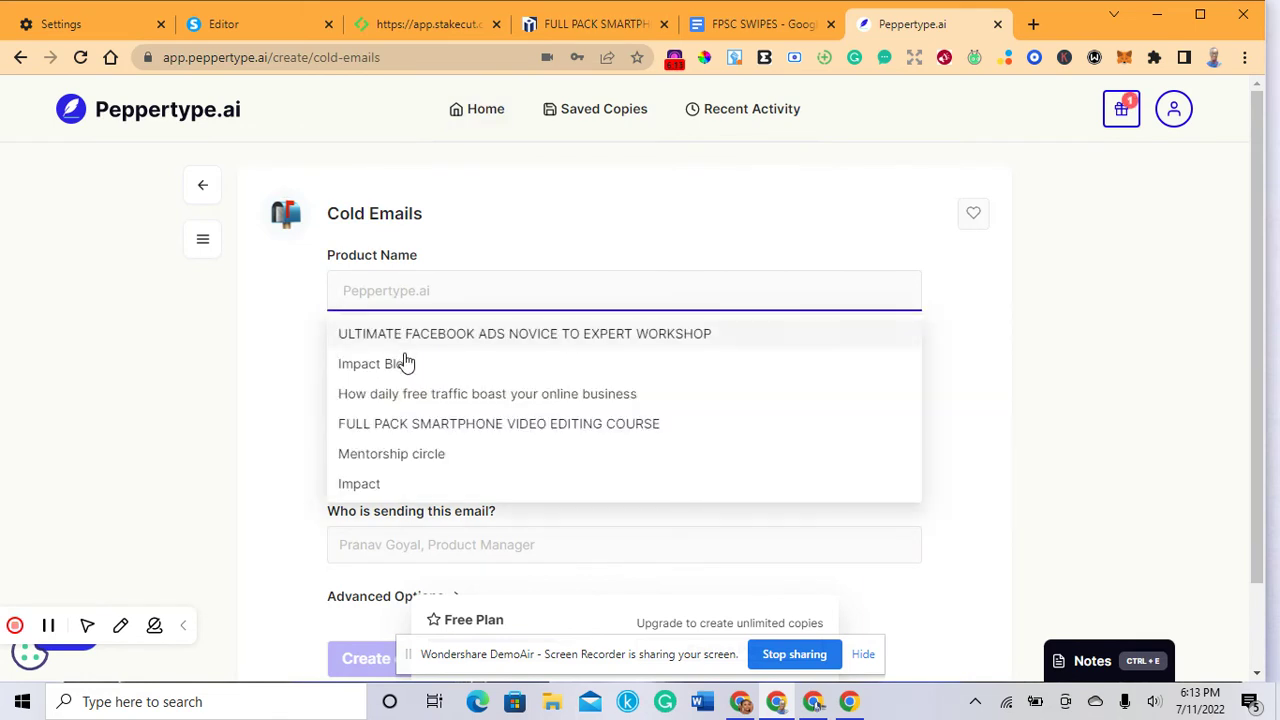
click(423, 423)
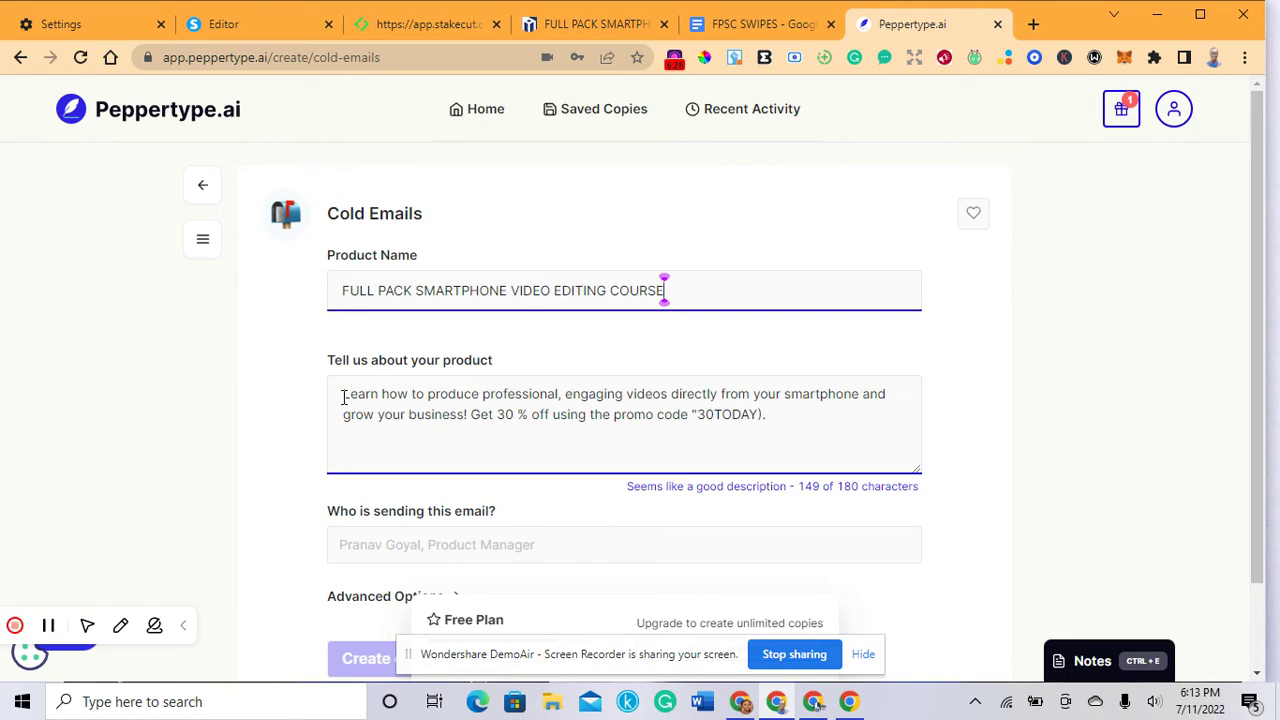
drag(1264, 276, 1258, 380)
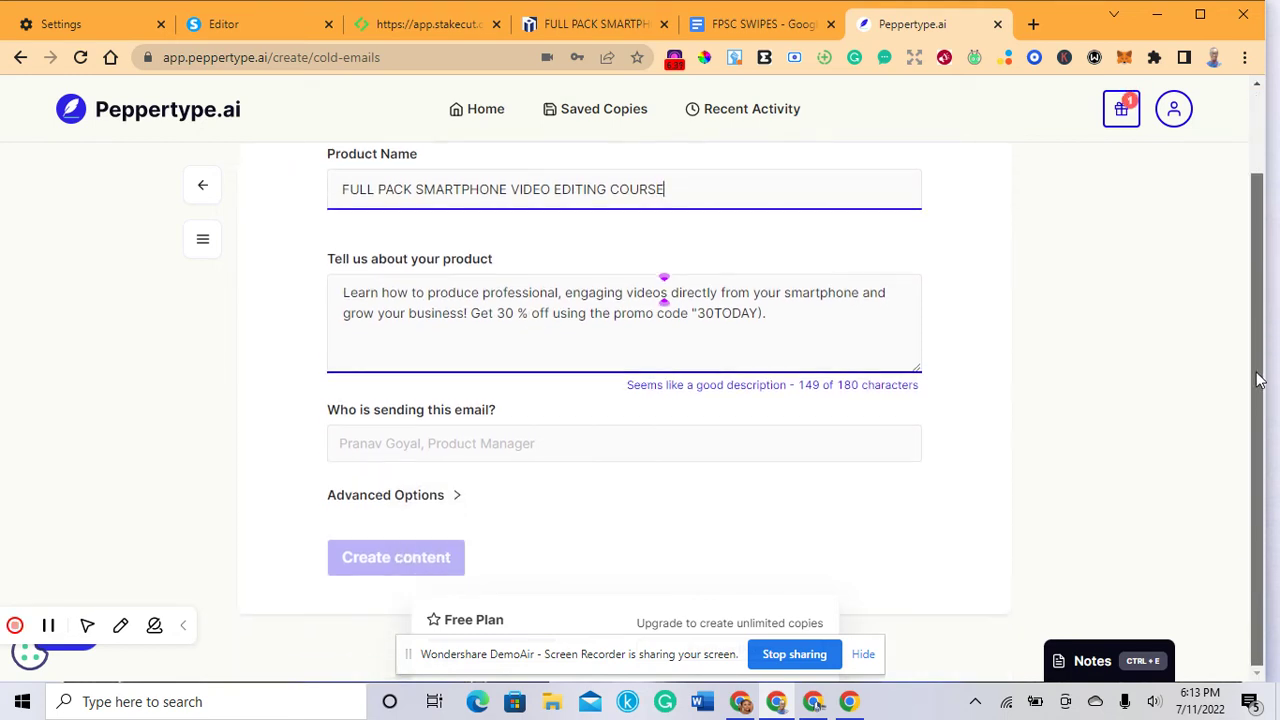
click(478, 442)
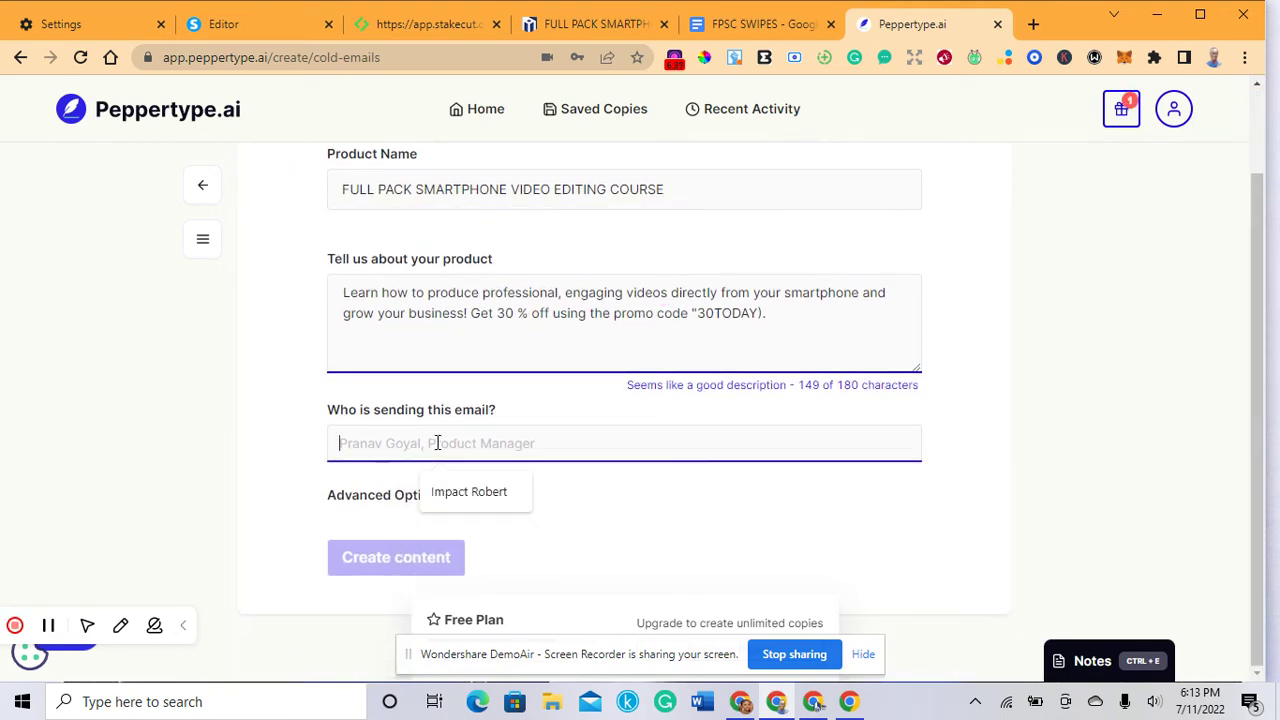
click(458, 492)
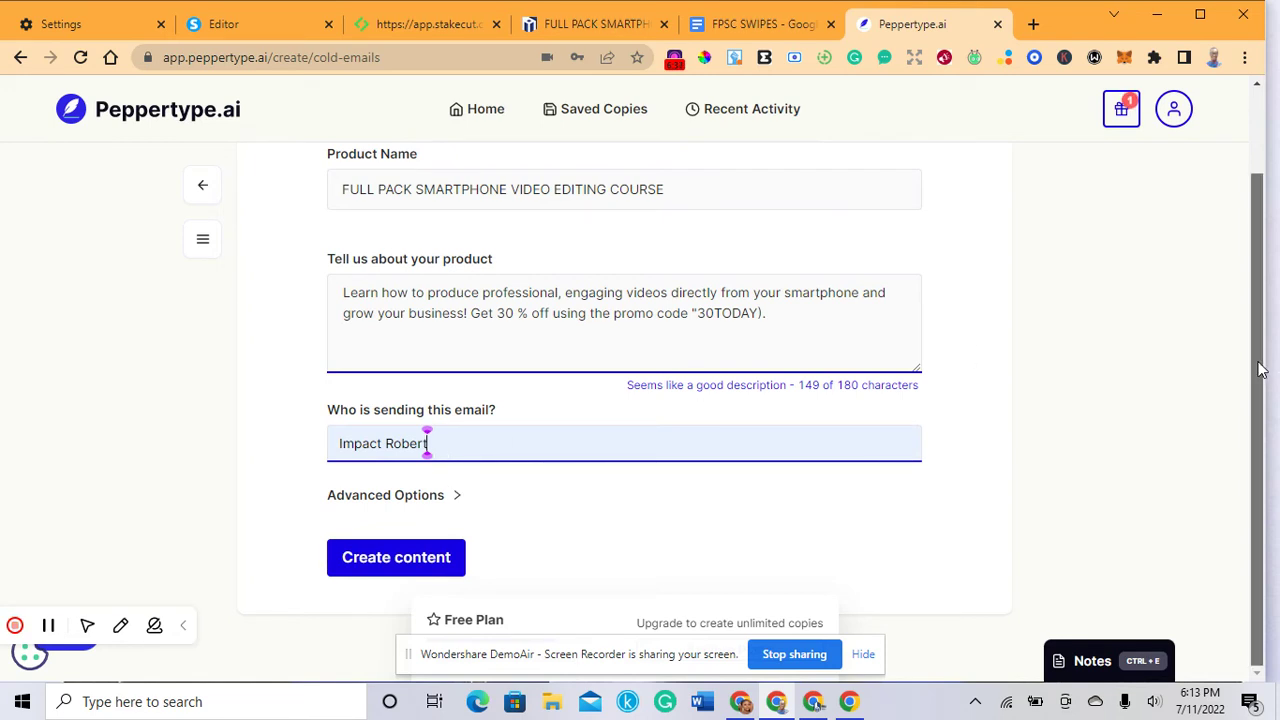
Expand the advanced options and set the email's agenda to "30 % Off" and the tone of voice to Professional
click(443, 503)
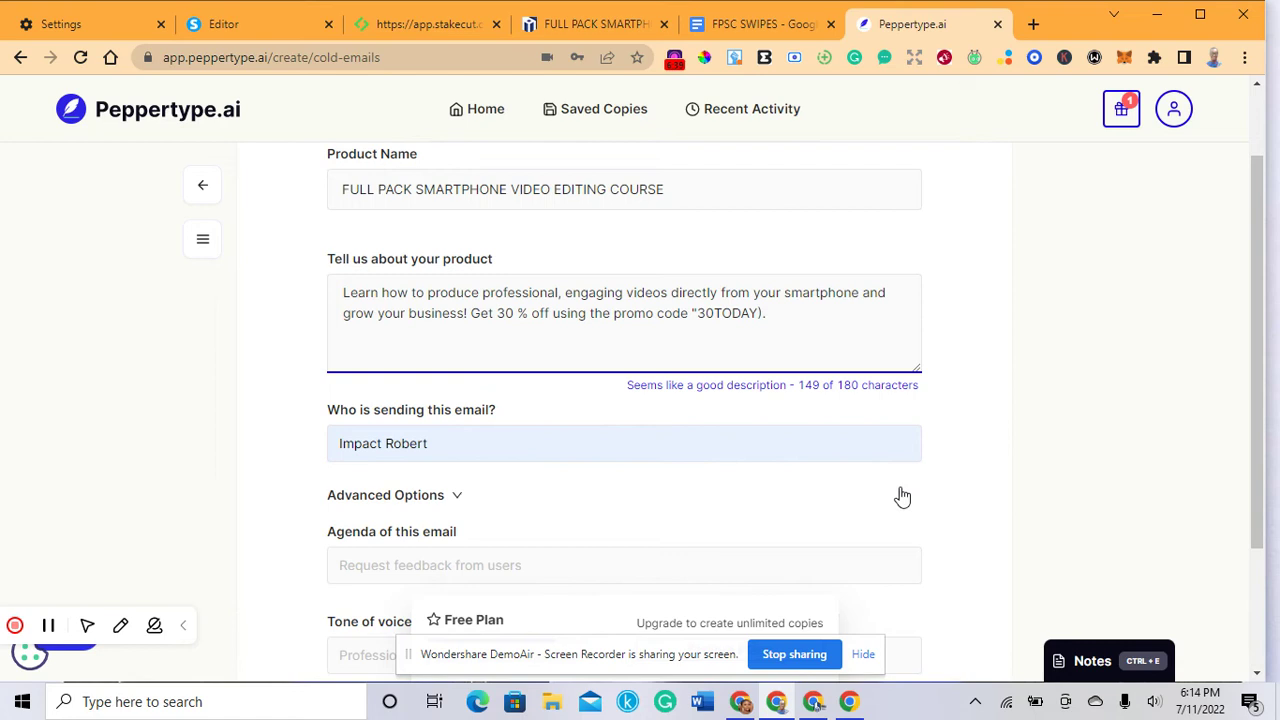
drag(1252, 382, 1250, 463)
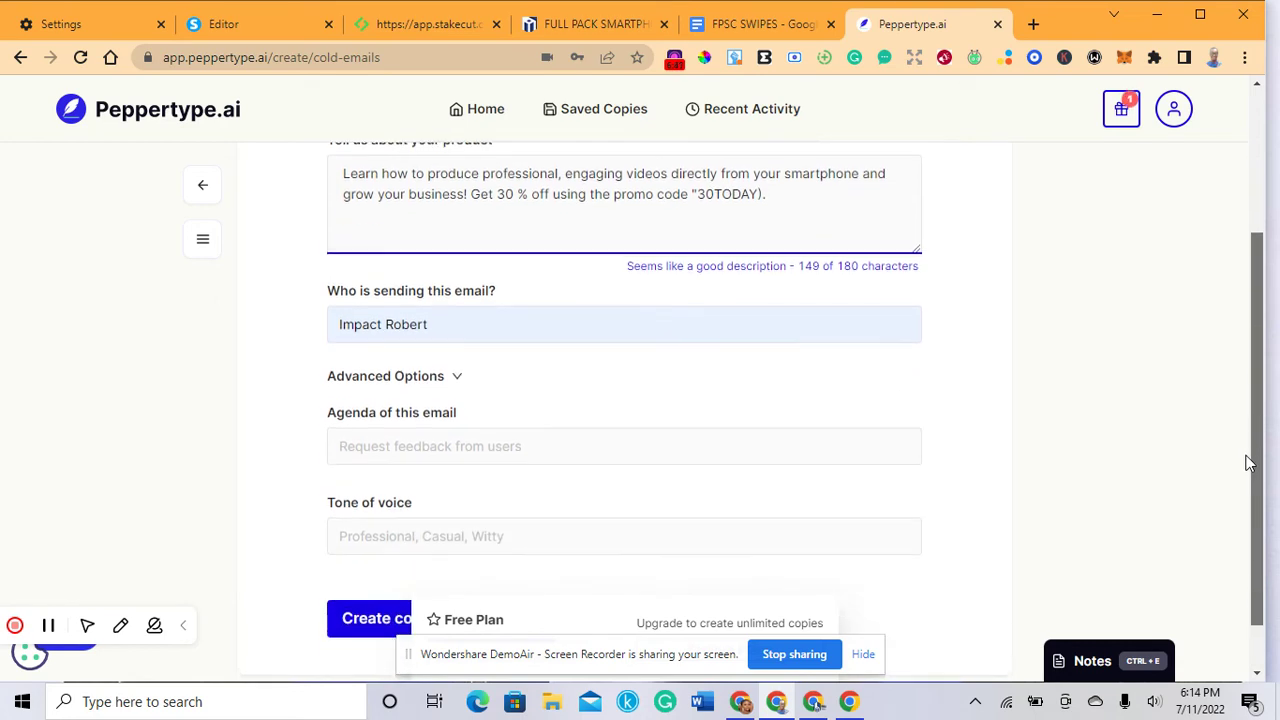
click(458, 452)
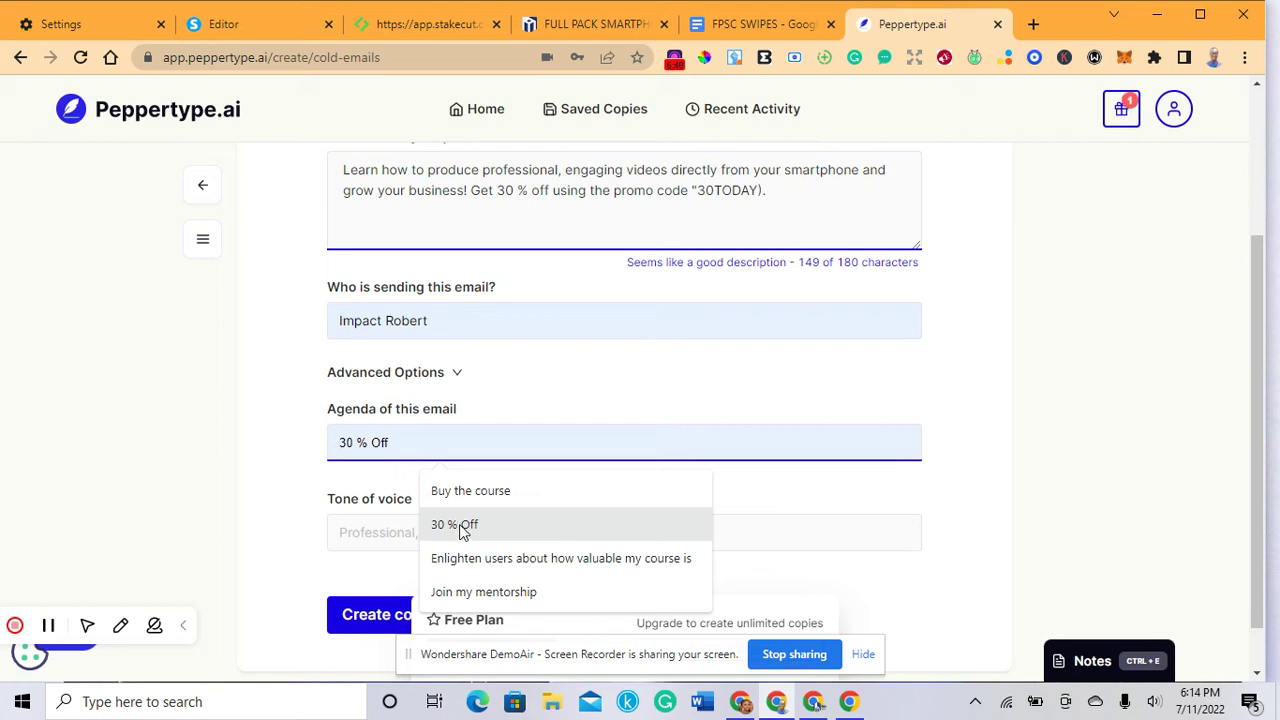
click(462, 528)
click(383, 535)
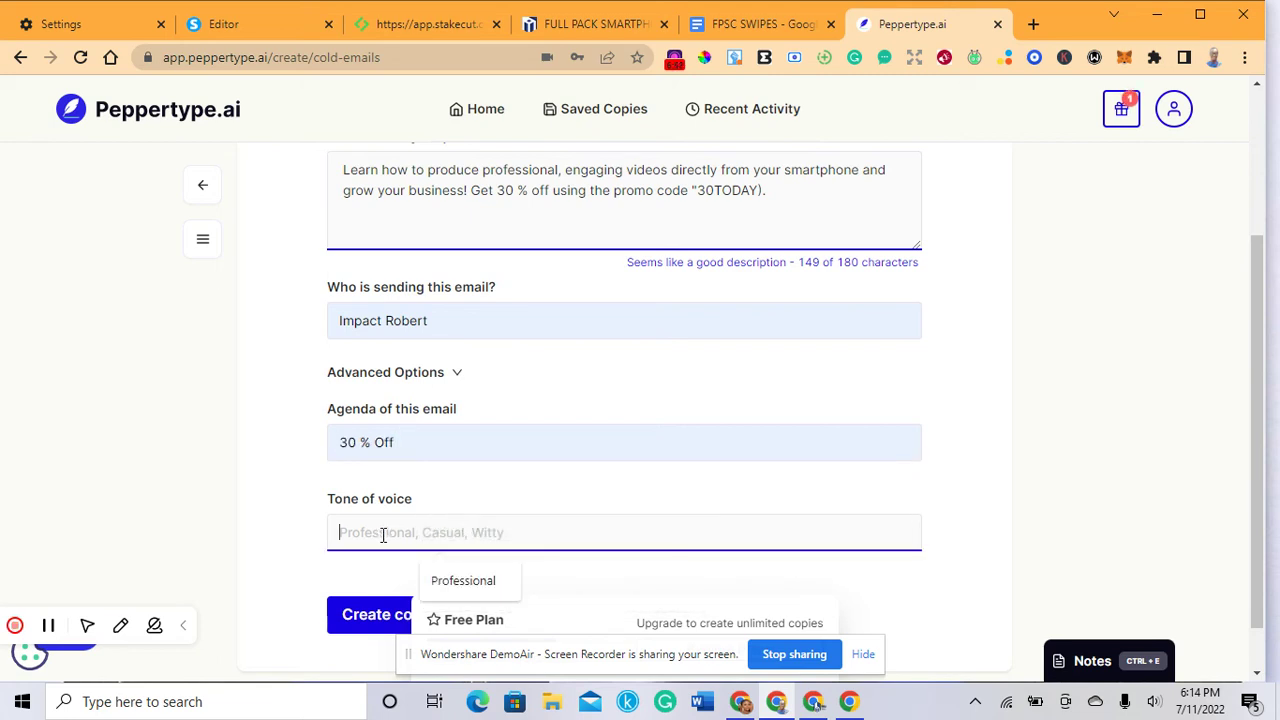
click(446, 584)
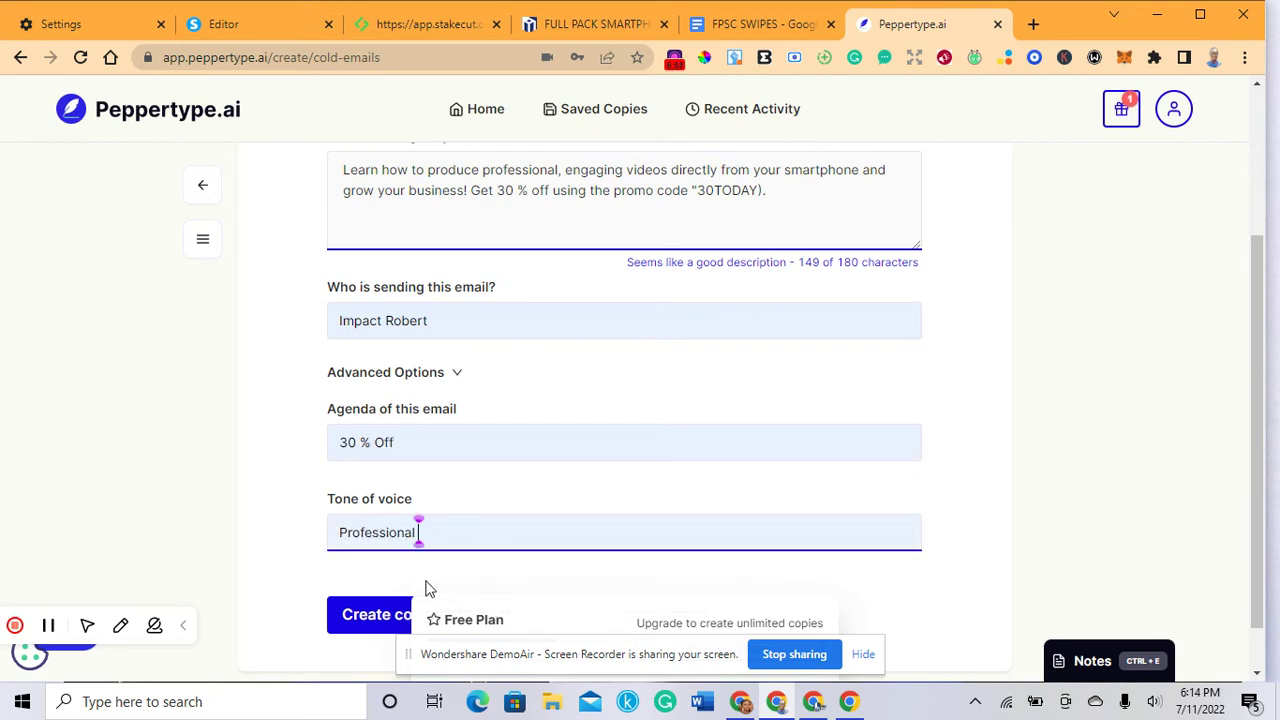
Generate the cold email for the course and look over the opening of the resulting text
click(378, 618)
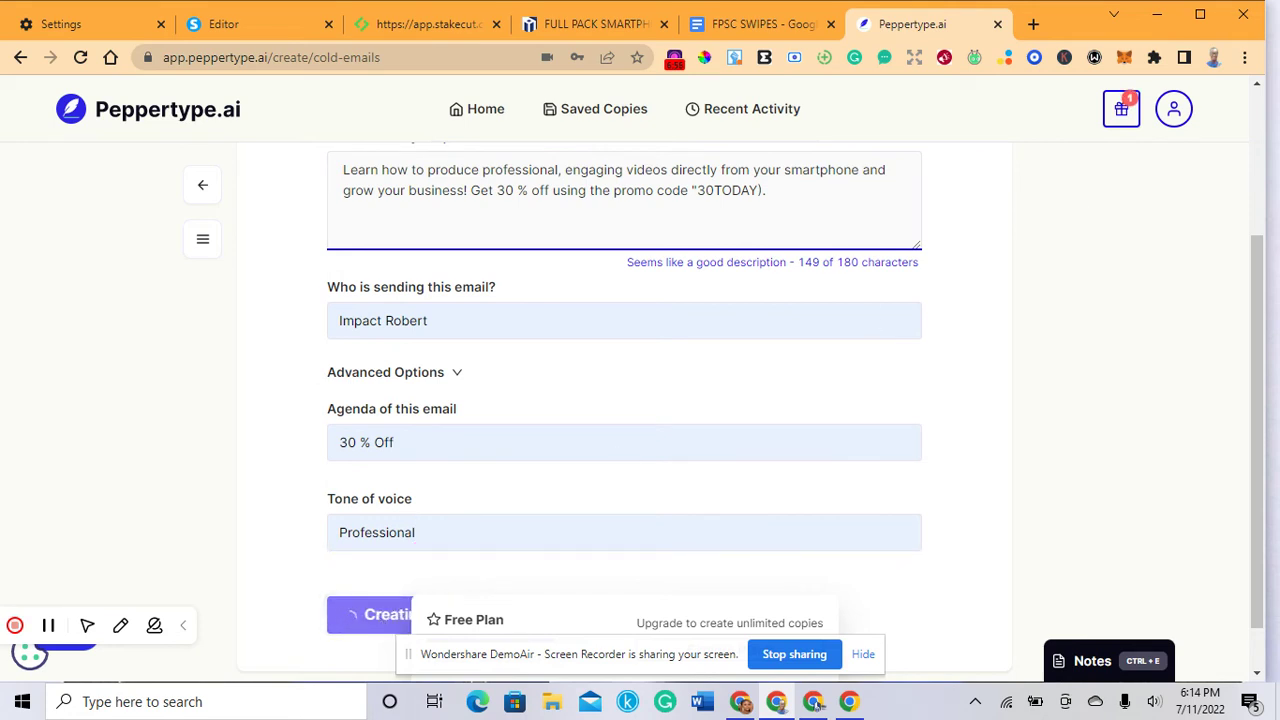
scroll(1085, 208, up, 2)
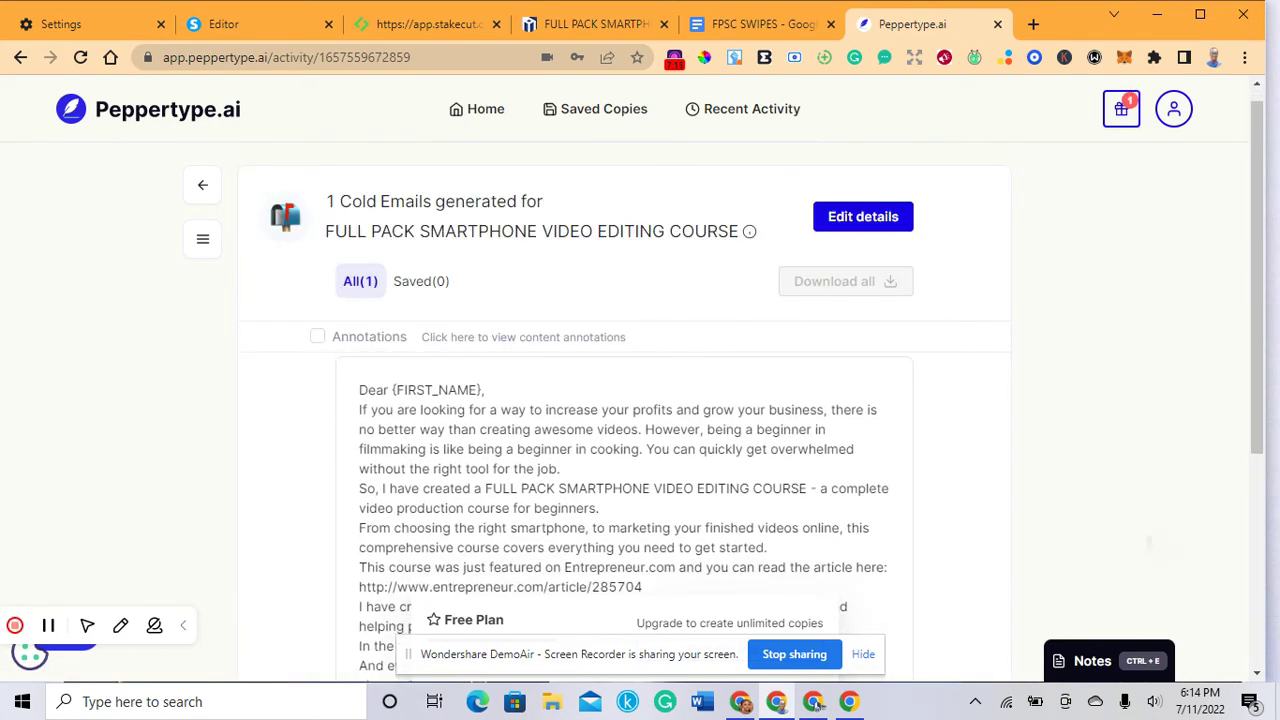
scroll(624, 520, down, 1)
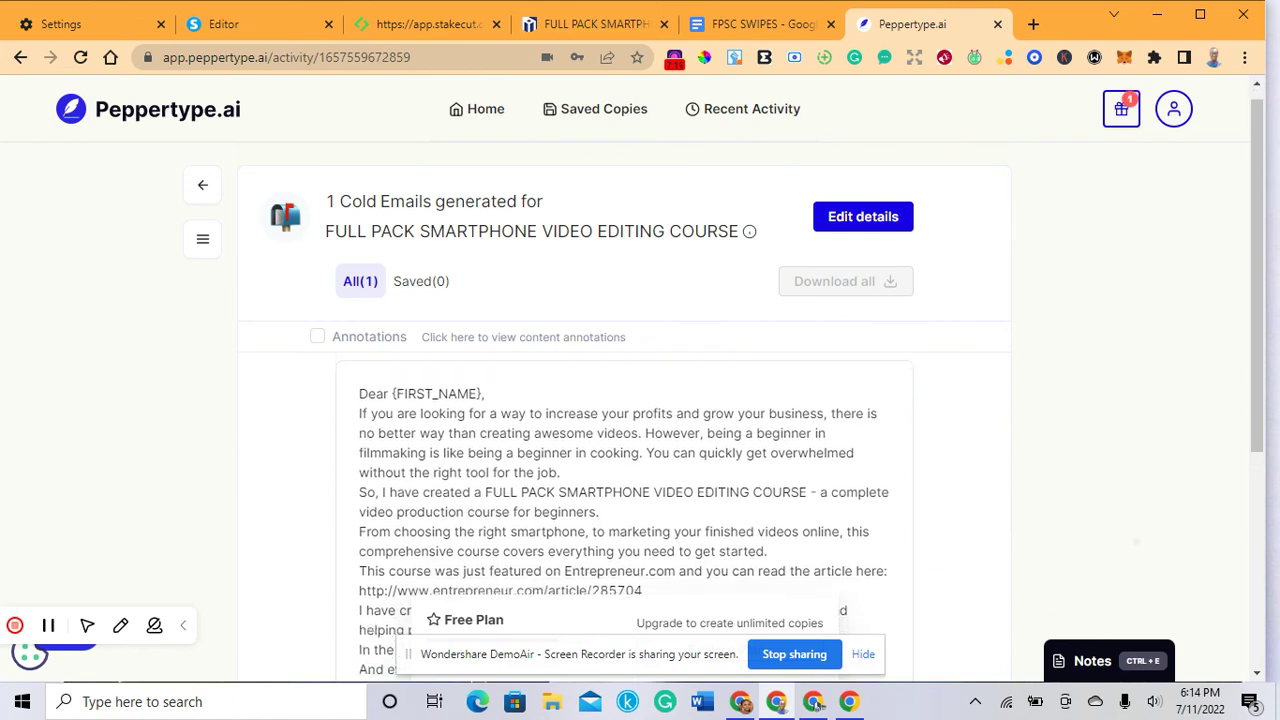